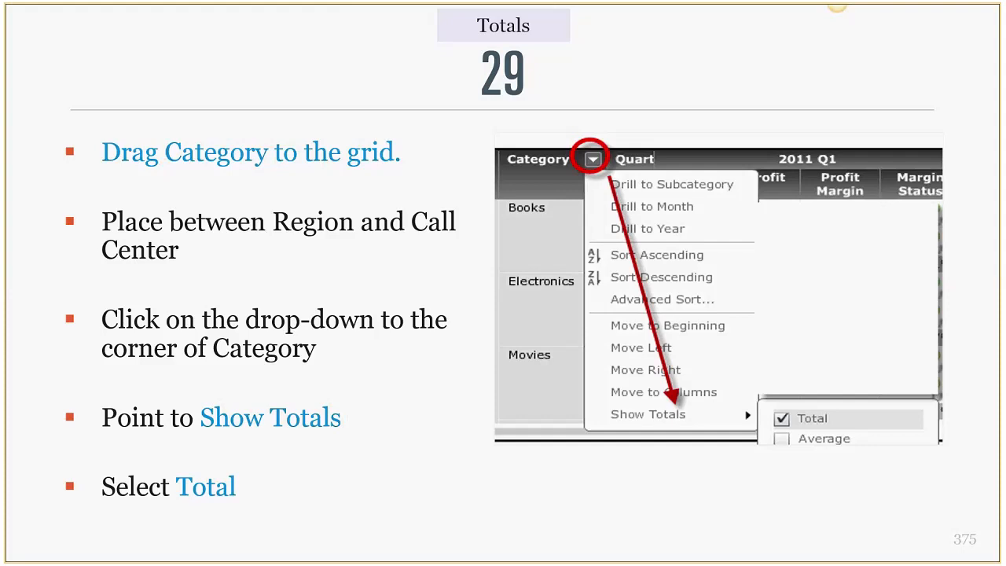
# Advance the slides from Totals past Keep Only and Exclude to the Thresholds slide
pyautogui.press('Right')
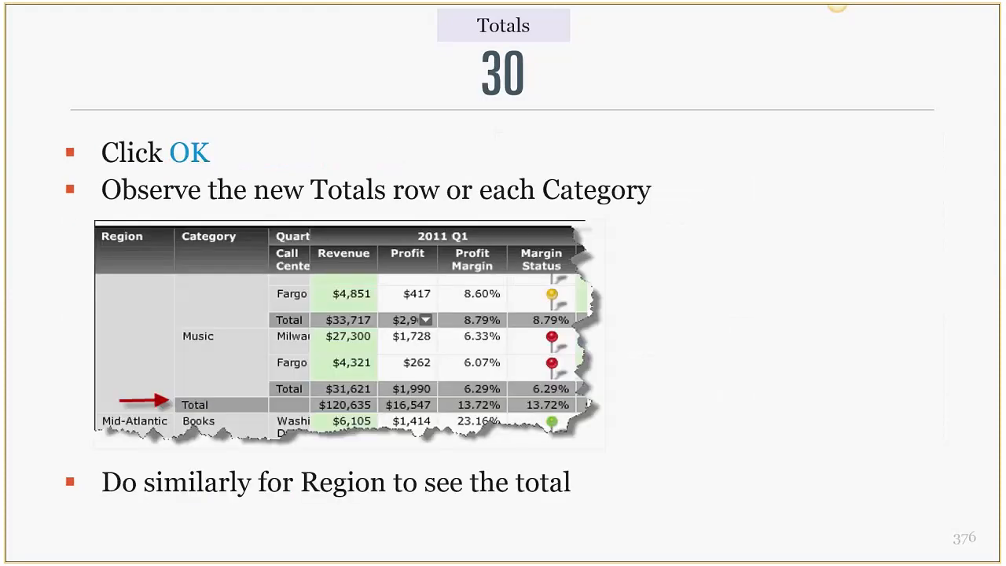
pyautogui.press('Right')
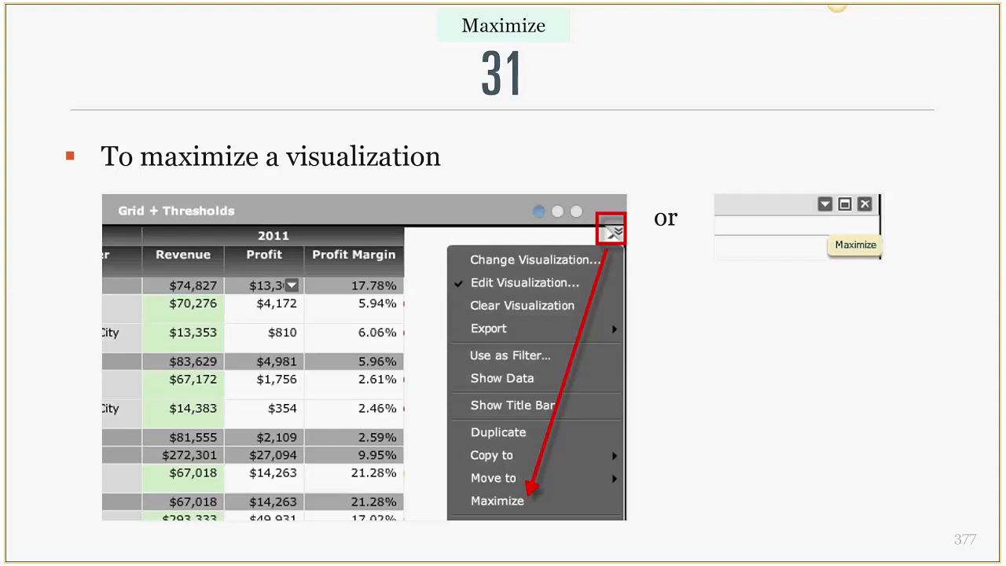
pyautogui.press('Right')
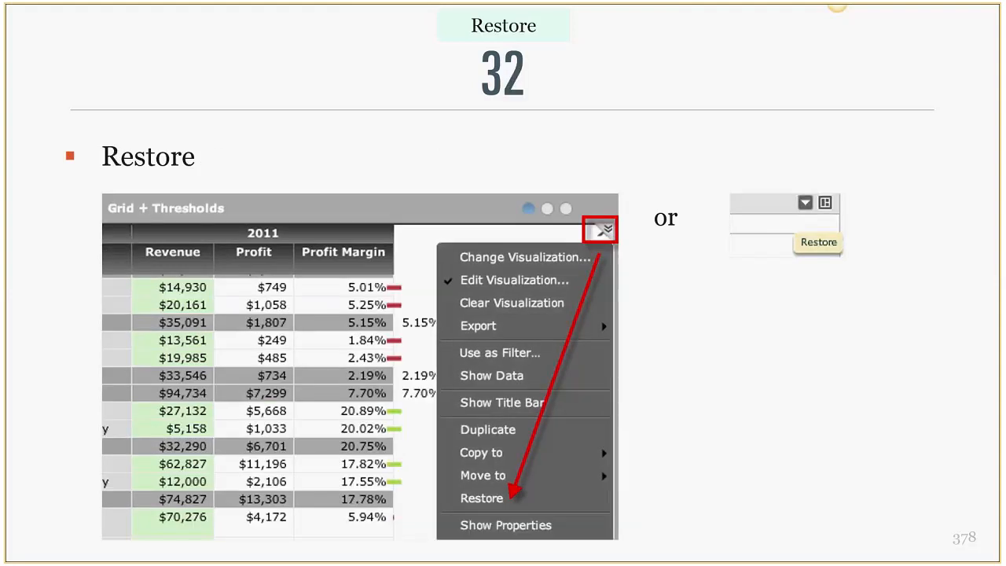
pyautogui.press('Right')
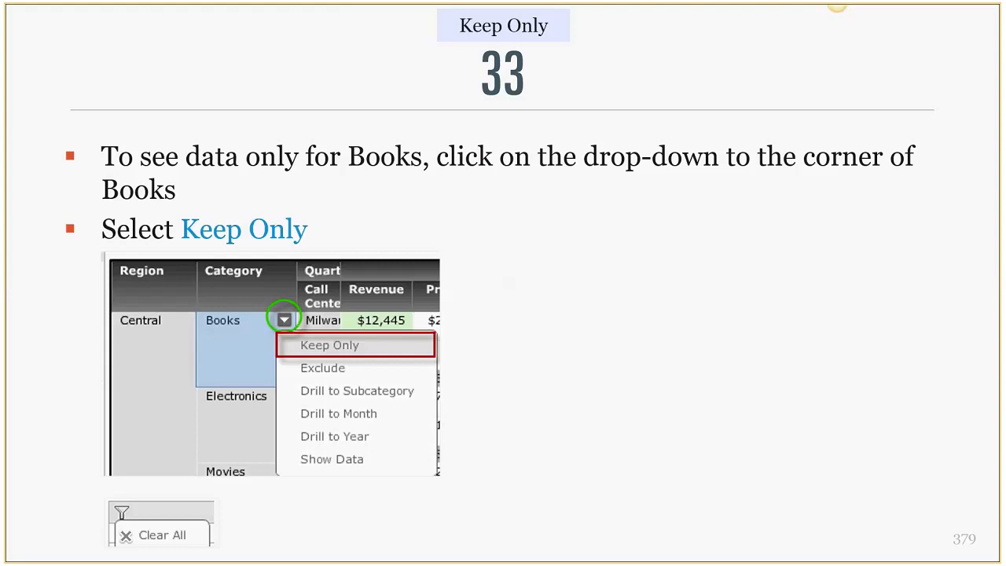
pyautogui.press('Right')
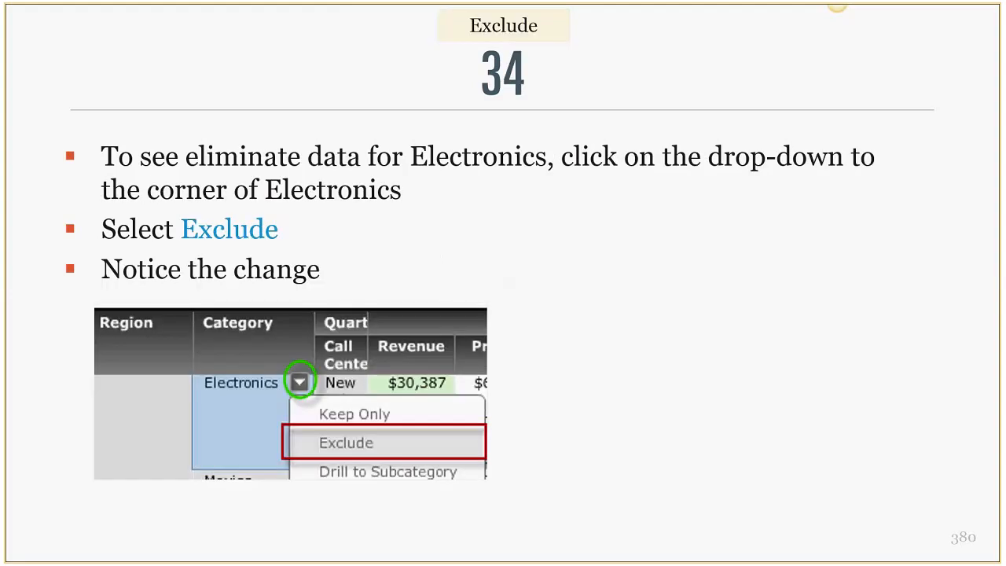
pyautogui.press('Left')
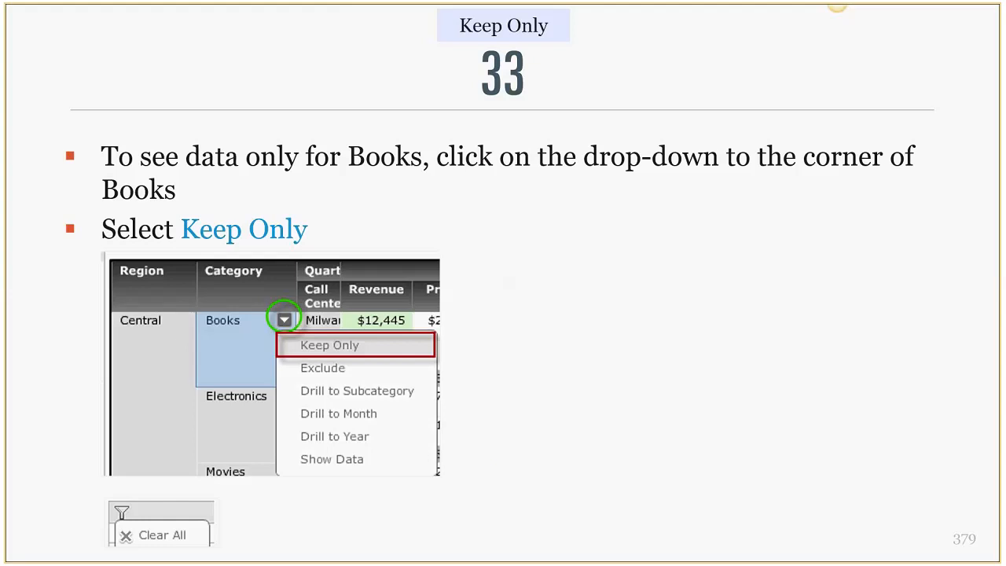
pyautogui.press('Right')
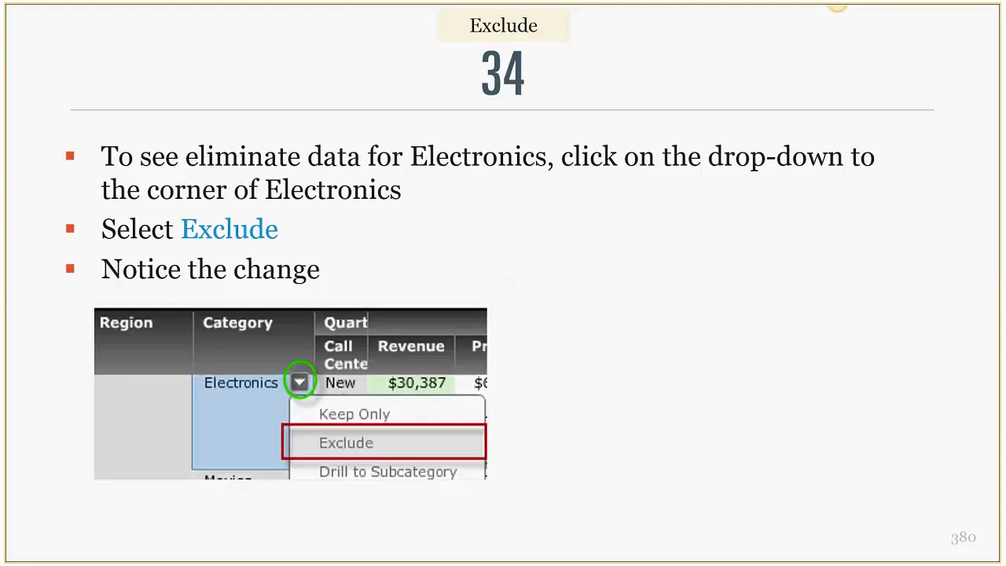
pyautogui.press('Right')
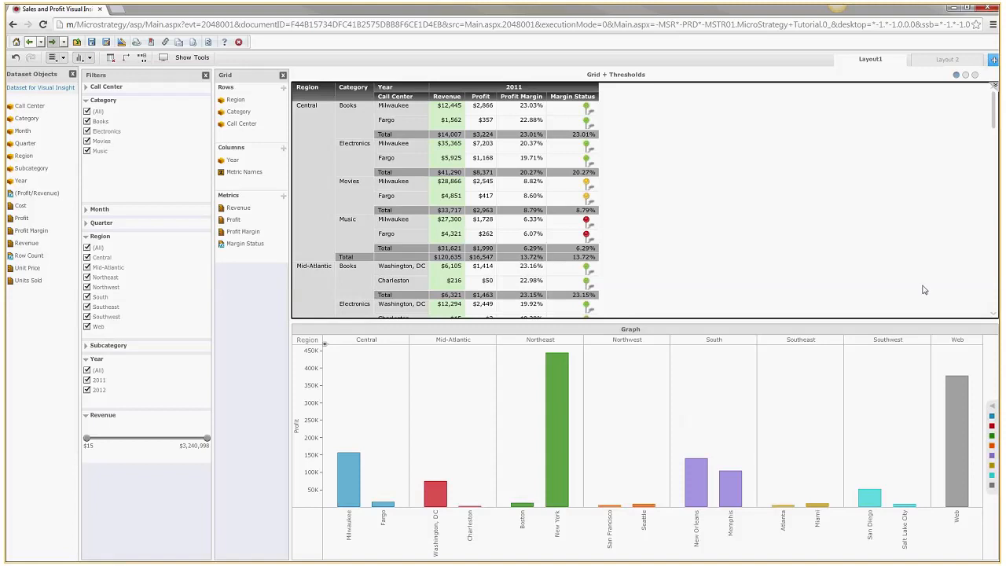
# Maximize the Grid + Thresholds visualization from its chevron menu
pyautogui.click(994, 88)
pyautogui.click(934, 230)
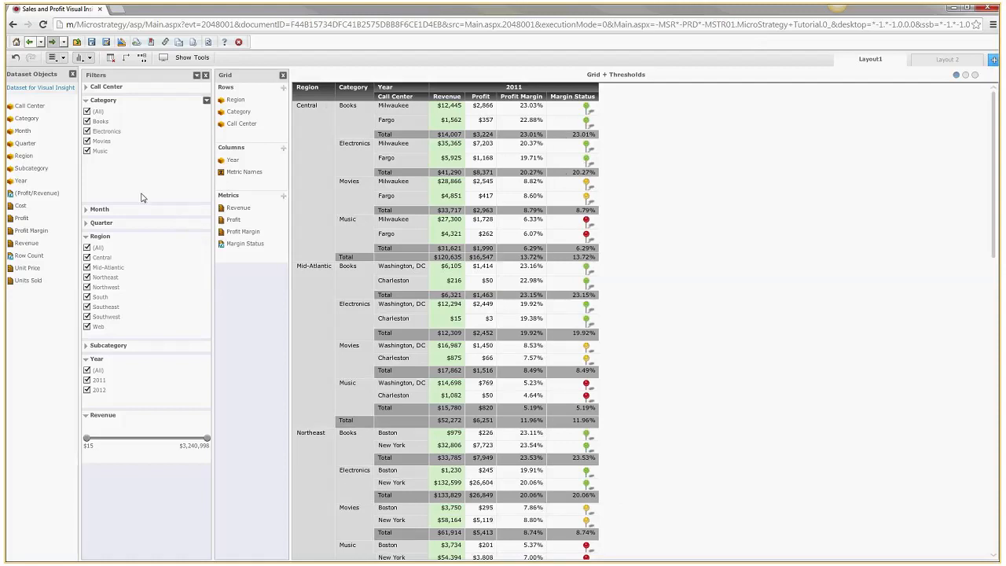
# Close the Filters panel and drag Units Sold into the grid's Metrics
pyautogui.click(205, 74)
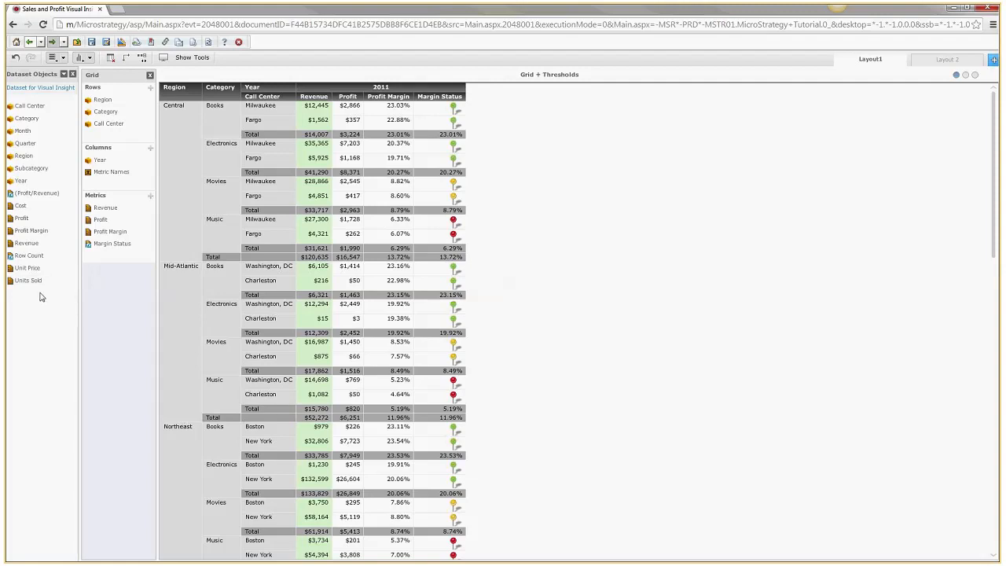
pyautogui.moveTo(44, 280); pyautogui.dragTo(132, 245)
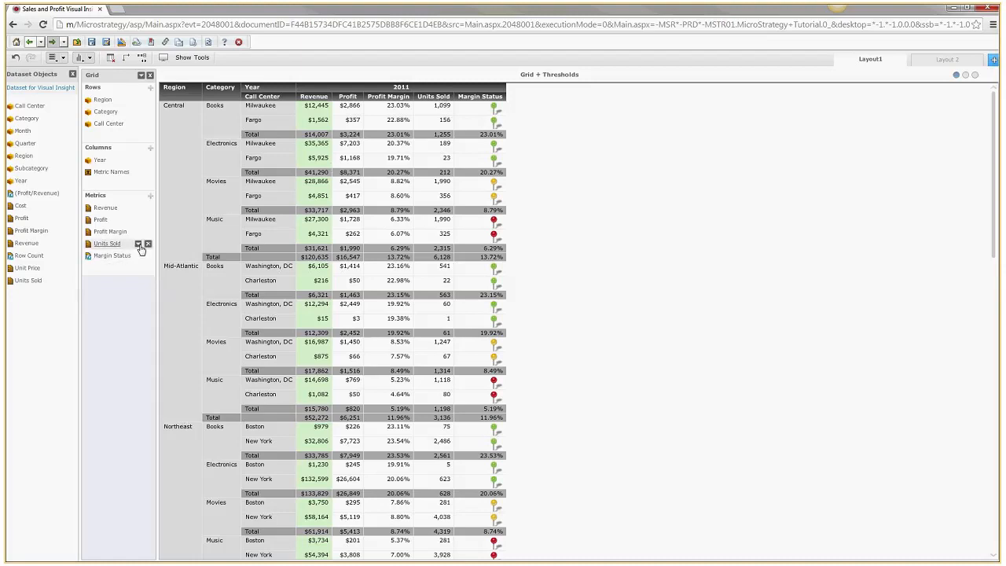
# Open the dropdown menu of the Units Sold metric
pyautogui.click(139, 244)
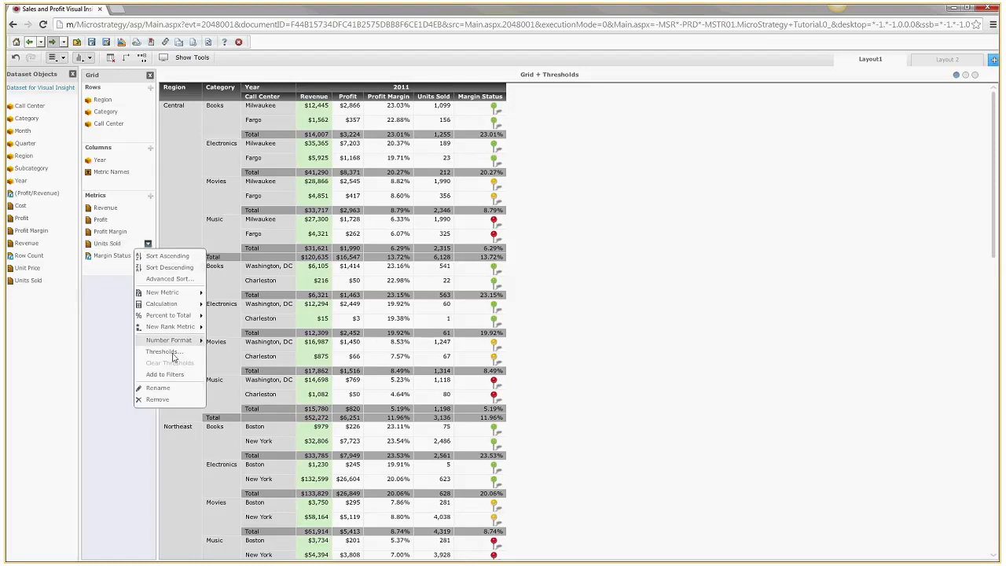
# Open the Units Sold thresholds and switch the display style to Images
pyautogui.click(174, 355)
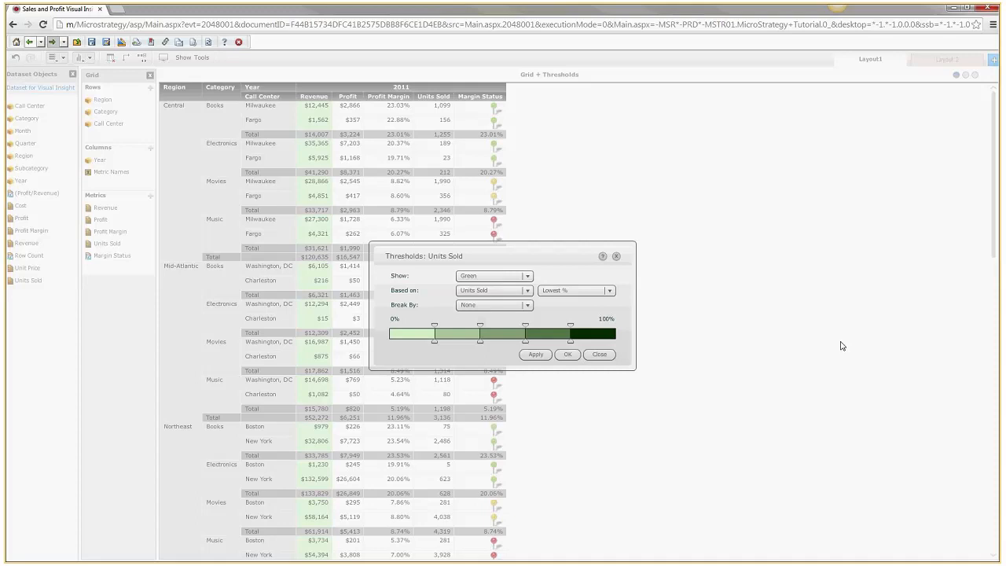
pyautogui.click(509, 278)
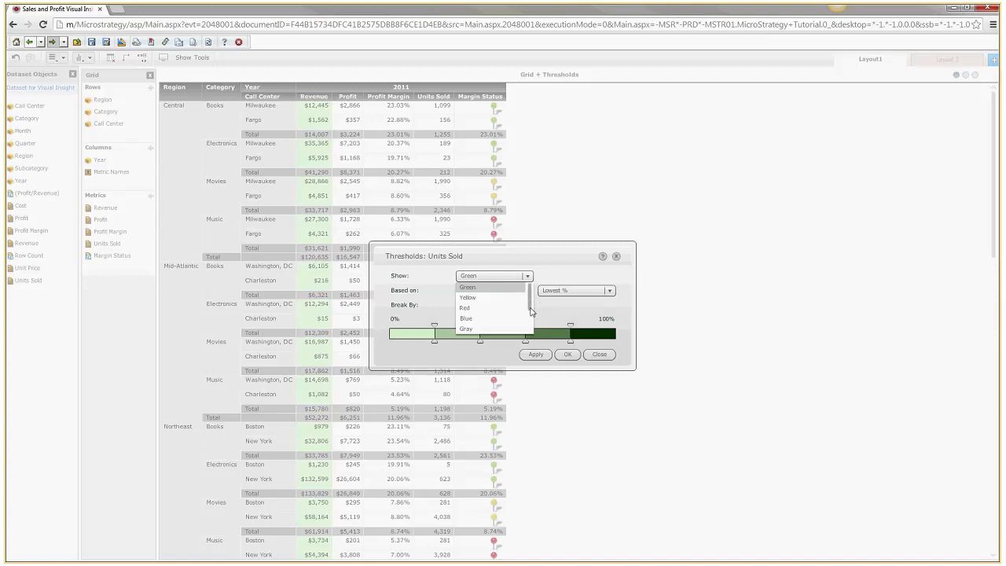
pyautogui.scroll(-3, 531, 318)
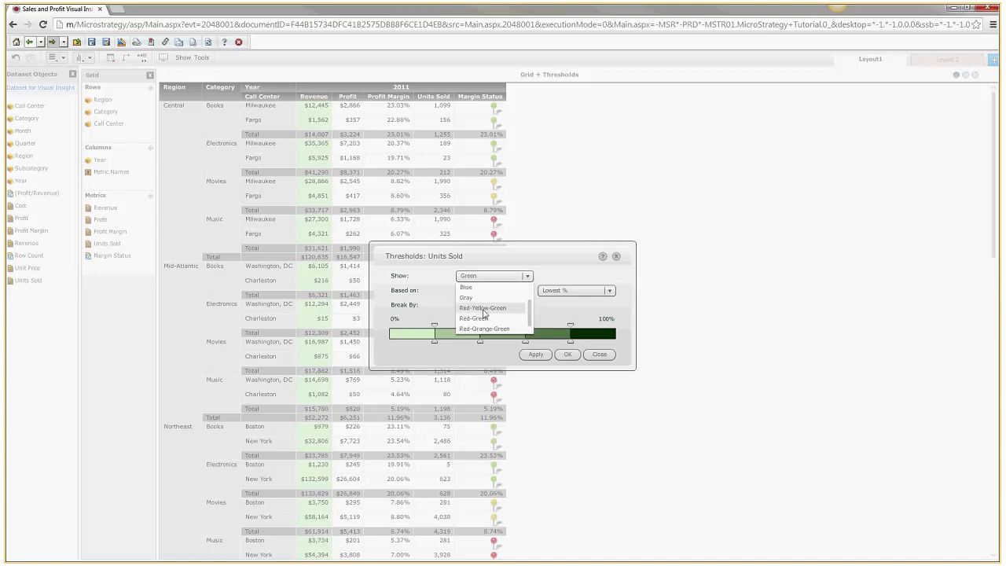
pyautogui.scroll(-1, 483, 315)
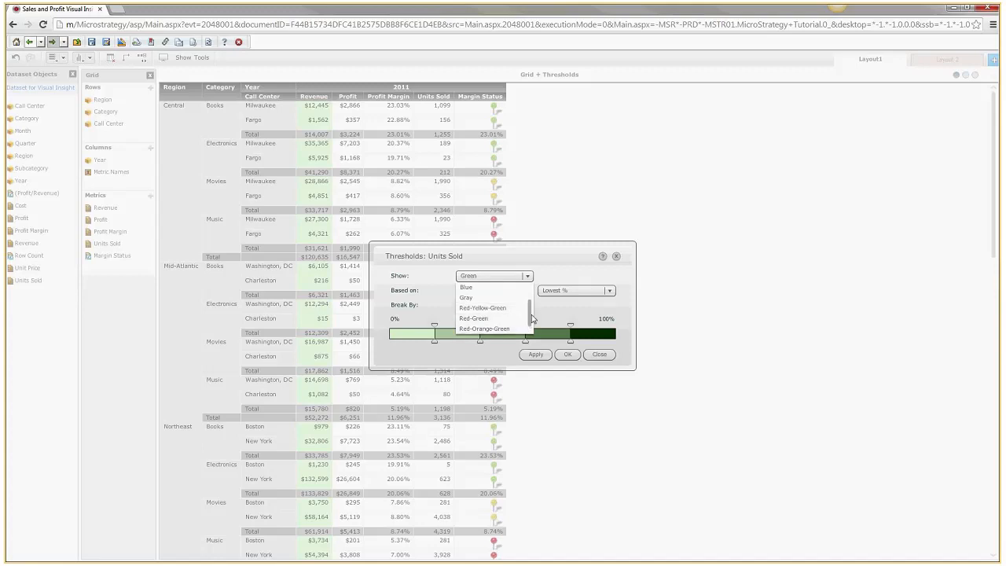
pyautogui.click(488, 330)
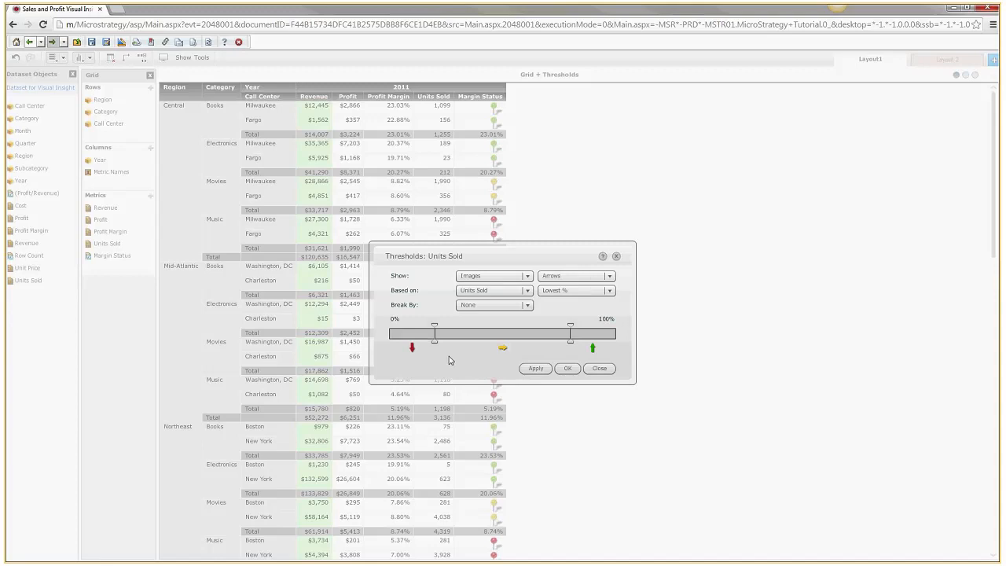
# Keep the Arrows image set and base the thresholds on Value instead of Lowest %
pyautogui.click(609, 277)
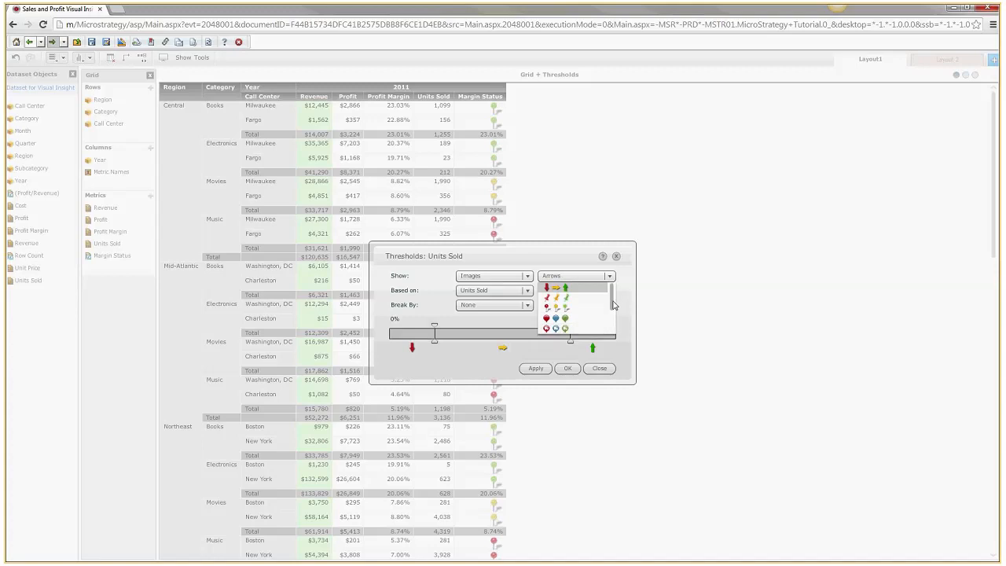
pyautogui.moveTo(612, 304)
pyautogui.mouseDown()
pyautogui.moveTo(610, 336)
pyautogui.moveTo(616, 290)
pyautogui.mouseUp()
pyautogui.hotkey('alt', 'Tab')
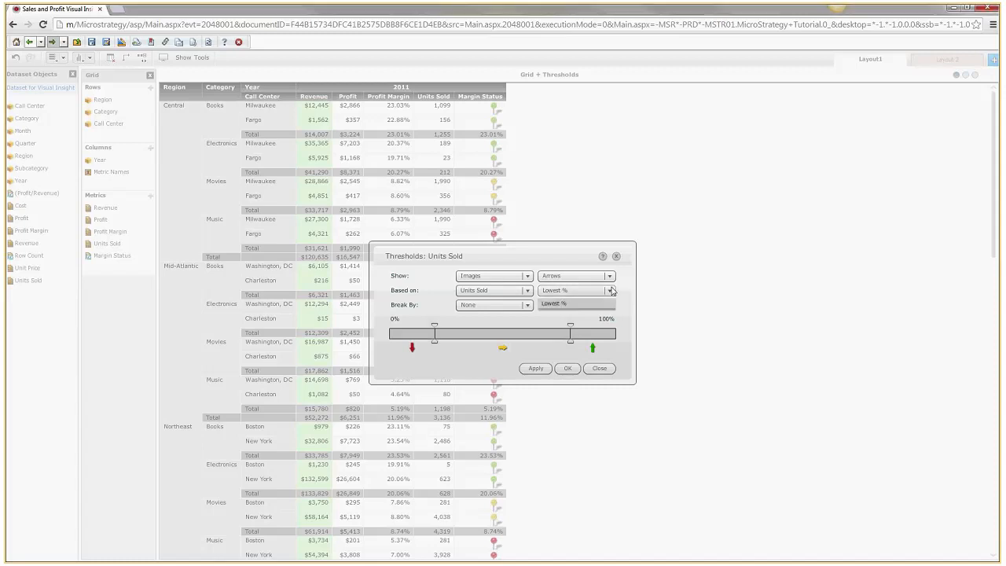
pyautogui.click(610, 291)
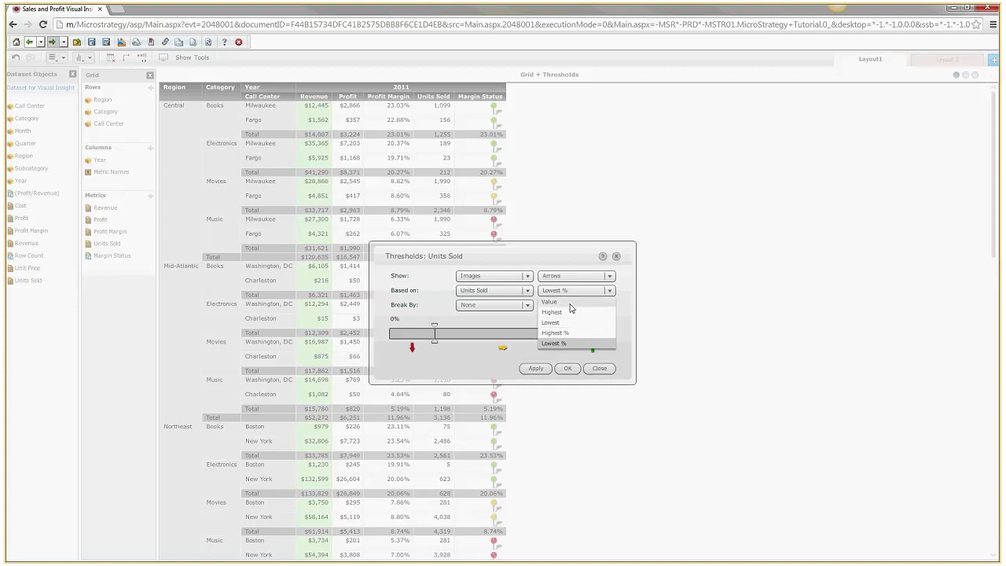
pyautogui.click(570, 304)
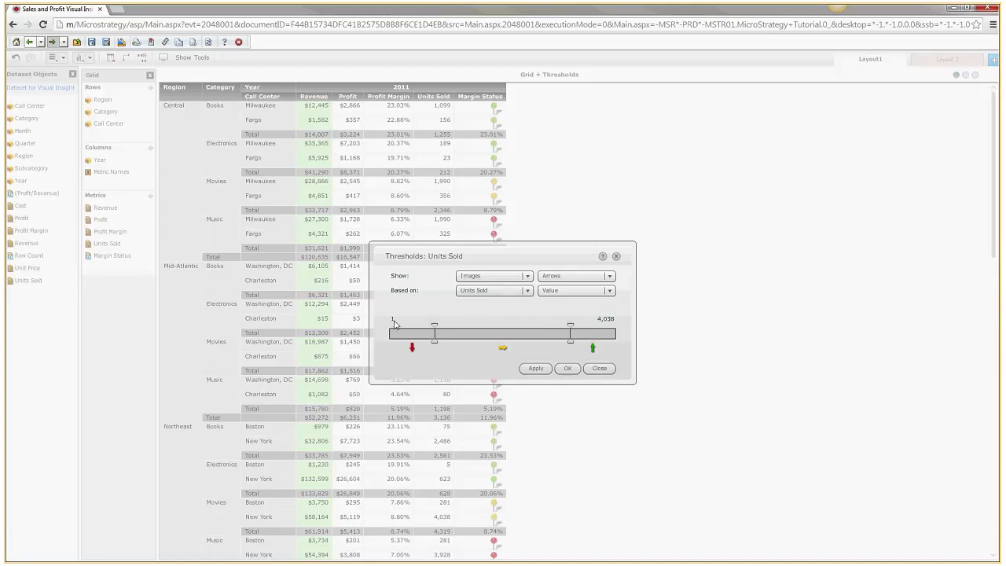
# Set the lower Units Sold threshold to 1000
pyautogui.moveTo(434, 326)
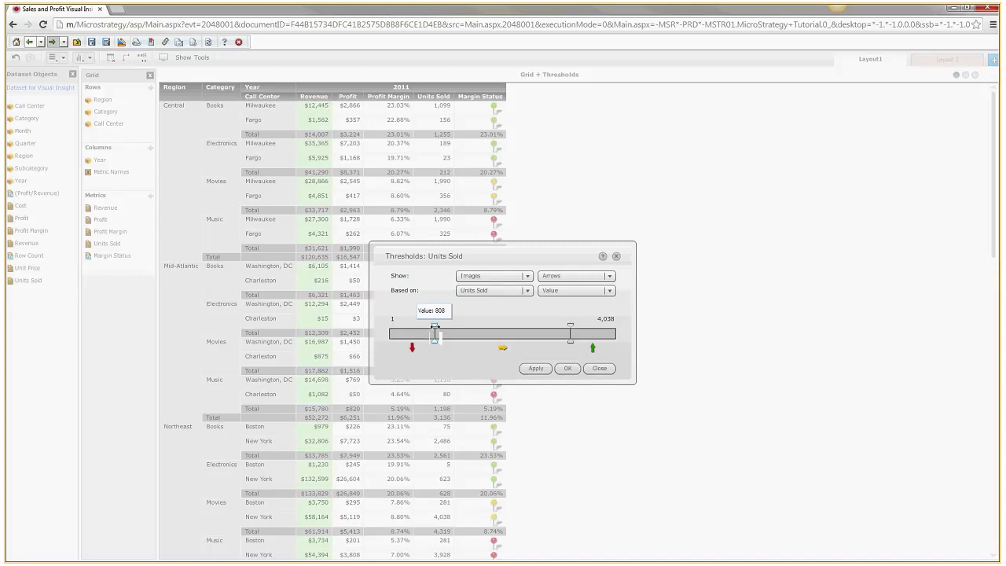
pyautogui.click(434, 326)
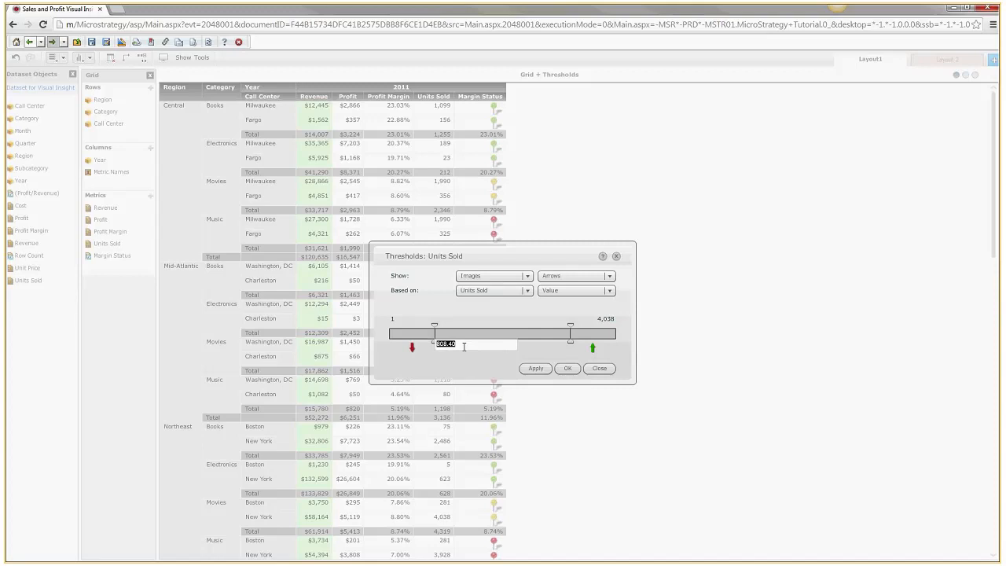
pyautogui.click(462, 366)
pyautogui.moveTo(436, 326)
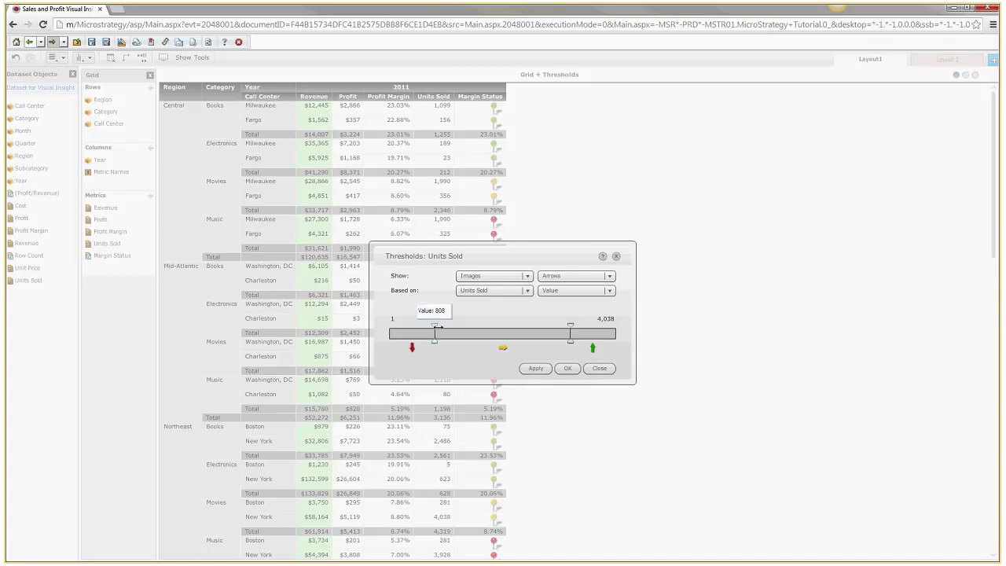
pyautogui.click(436, 326)
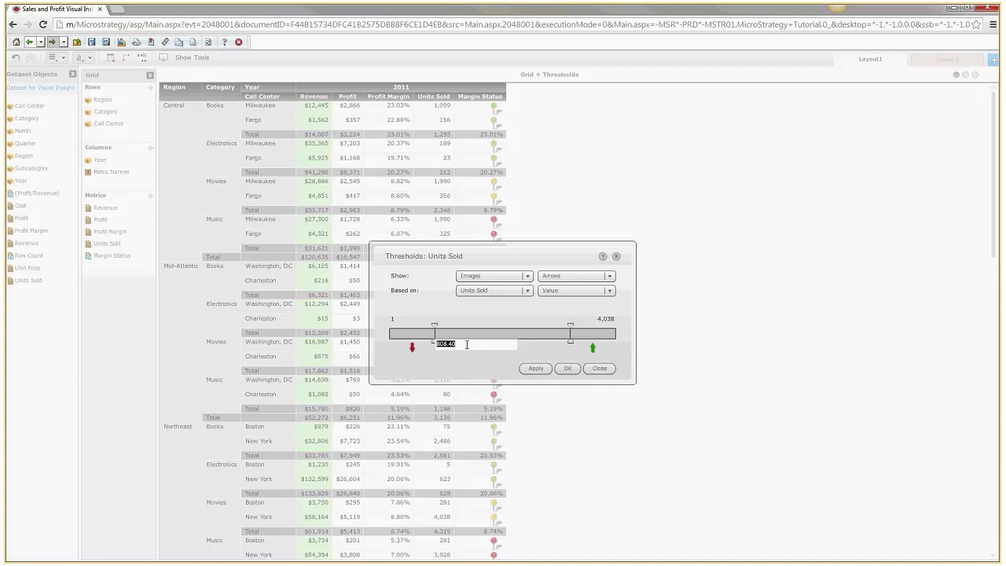
pyautogui.click(467, 344)
pyautogui.press('BackSpace')
pyautogui.press('BackSpace')
pyautogui.press('BackSpace')
pyautogui.press('BackSpace')
pyautogui.press('BackSpace')
pyautogui.write('1000')
pyautogui.press('Return')
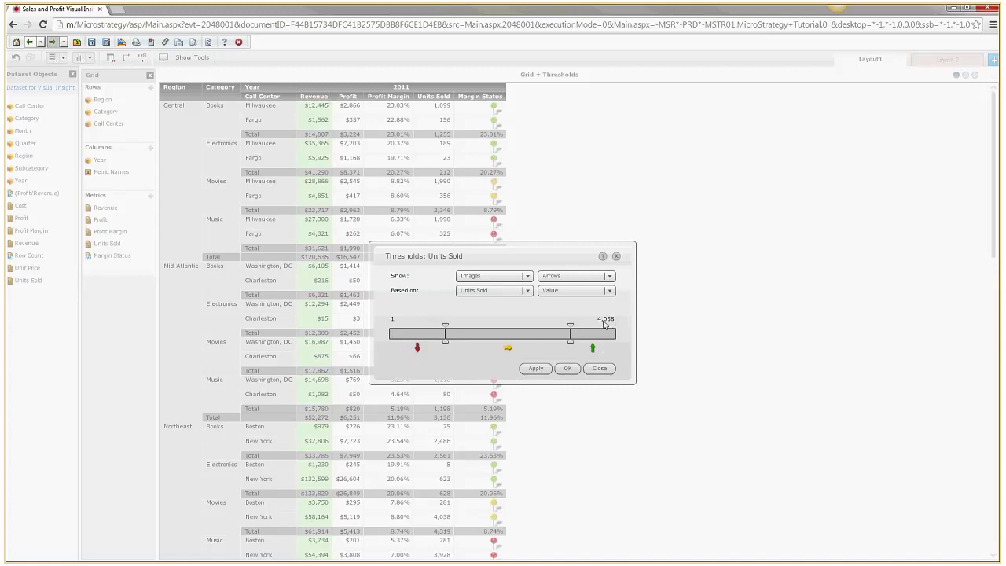
# Set the upper Units Sold threshold to 5000
pyautogui.moveTo(572, 326)
pyautogui.click(572, 325)
pyautogui.click(621, 347)
pyautogui.press('BackSpace')
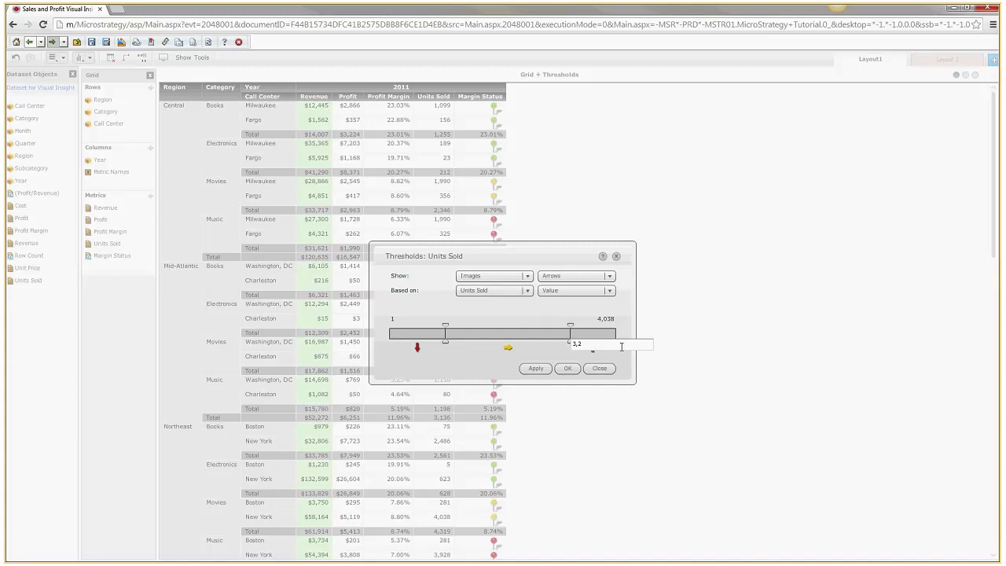
pyautogui.write('5000')
pyautogui.press('Return')
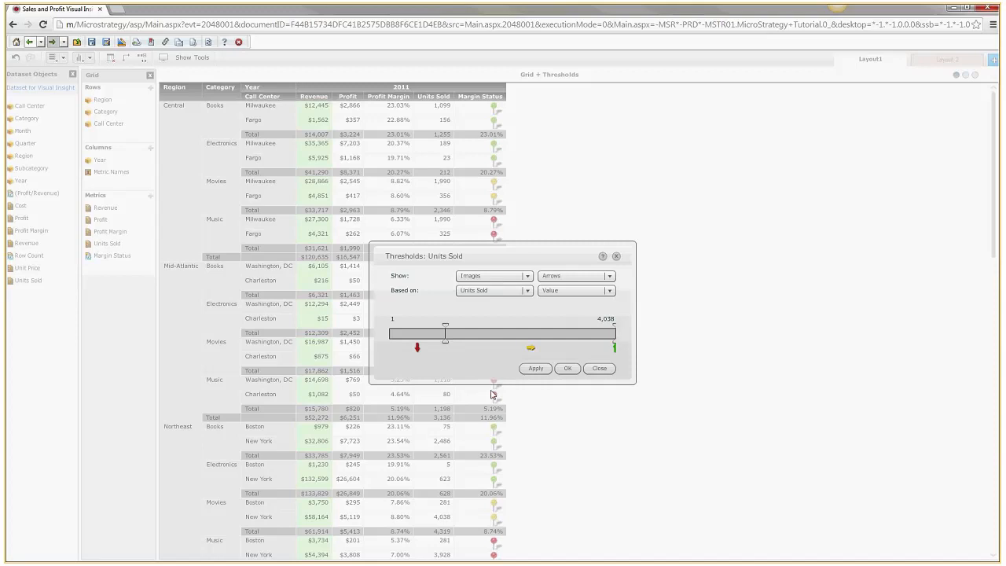
# Apply the arrow thresholds so Units Sold cells show red, yellow and green arrows
pyautogui.click(567, 368)
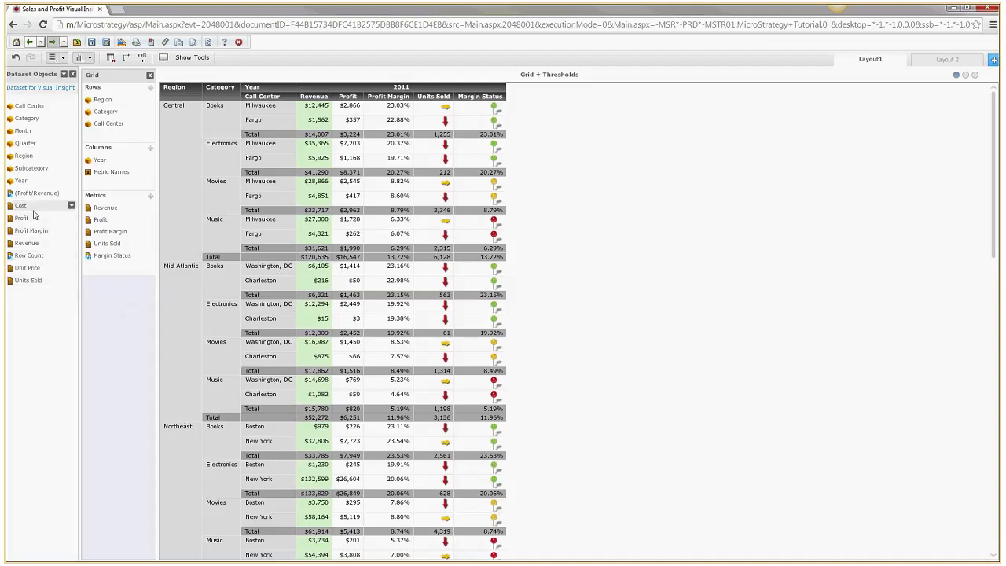
# Add Cost to the grid's Metrics just below Revenue
pyautogui.moveTo(34, 210); pyautogui.dragTo(124, 220)
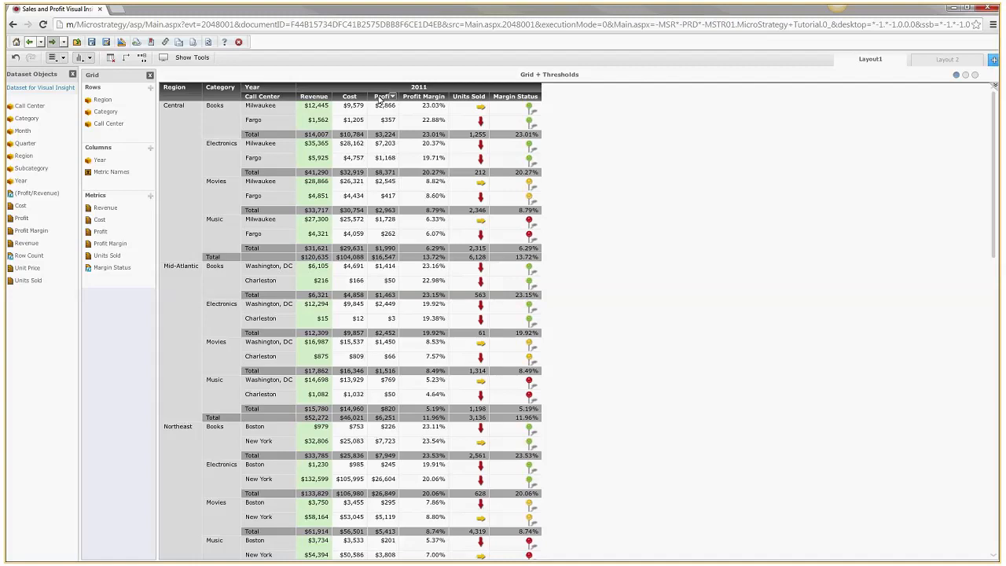
# Create a New Metric from Revenue's menu with the formula [Revenue]-[Cost]
pyautogui.click(146, 207)
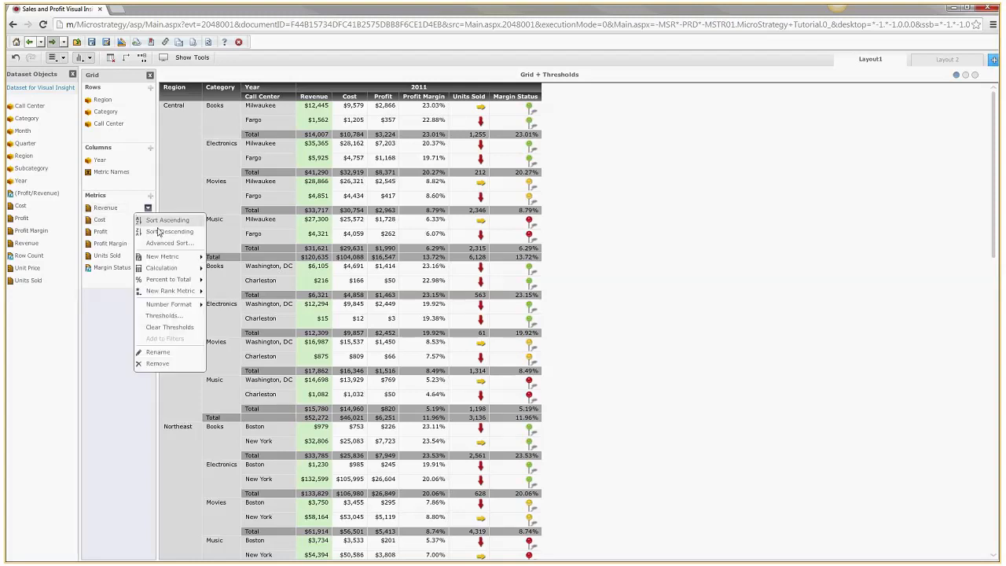
pyautogui.moveTo(166, 259)
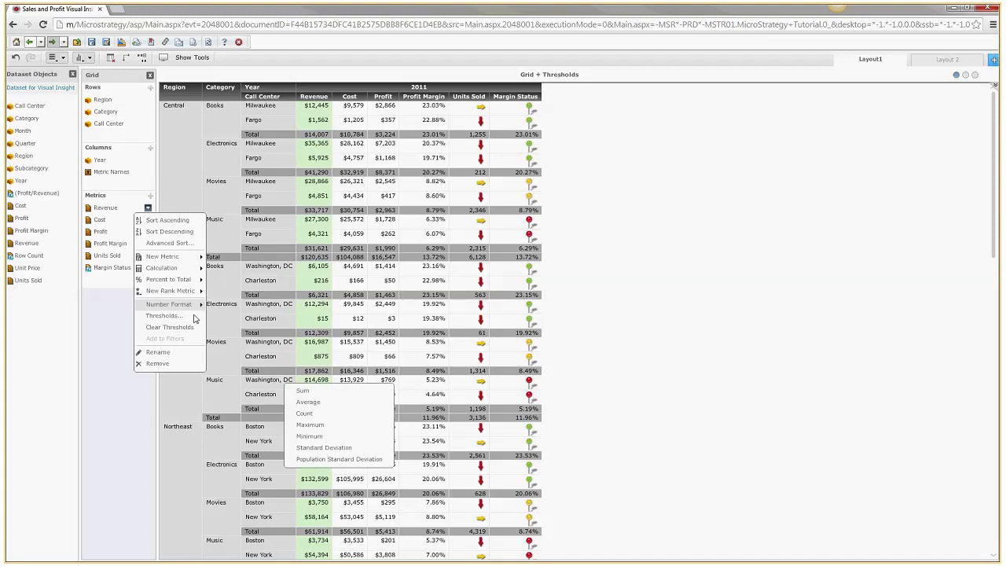
pyautogui.moveTo(201, 258)
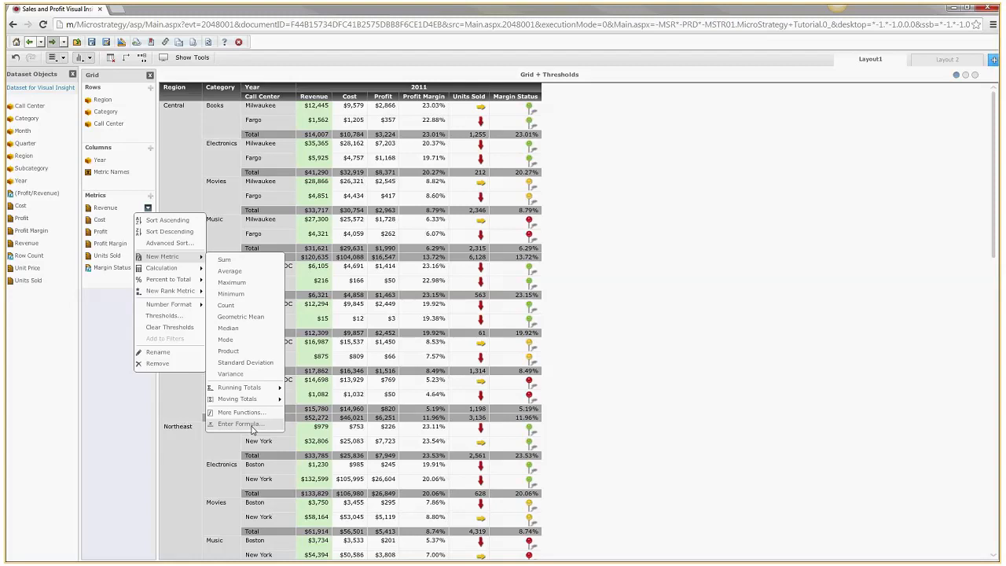
pyautogui.click(239, 424)
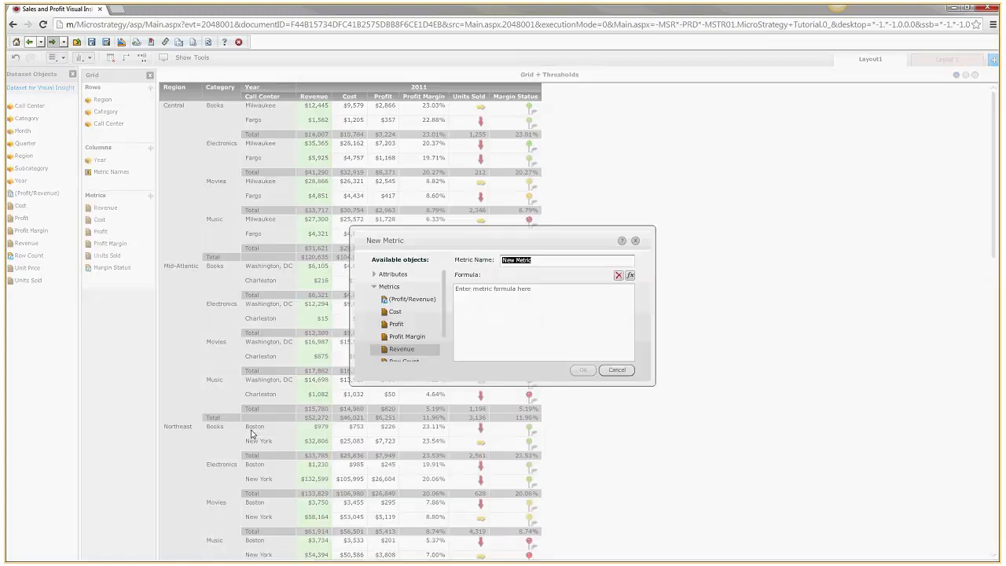
pyautogui.click(555, 264)
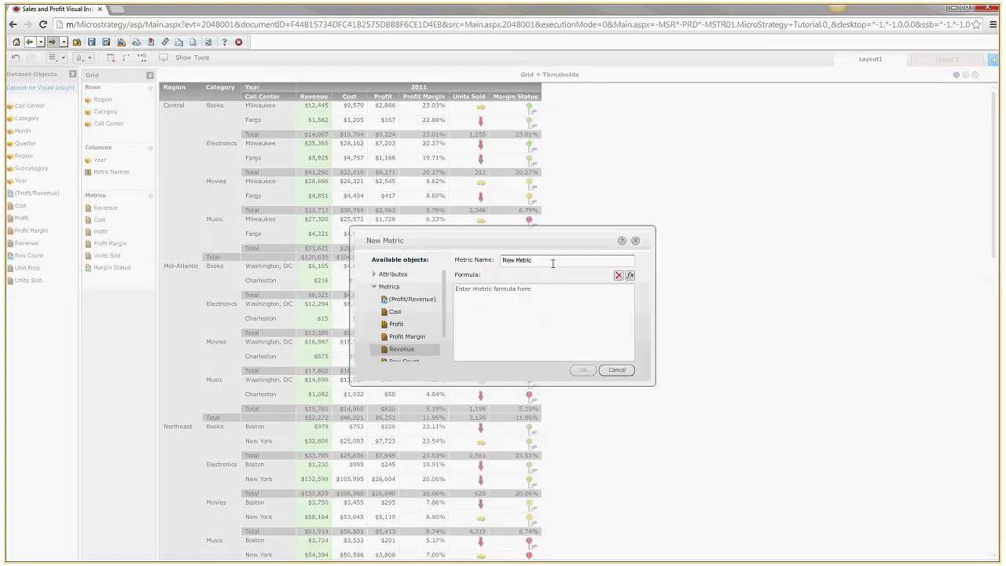
pyautogui.click(528, 315)
pyautogui.moveTo(401, 348); pyautogui.dragTo(539, 292)
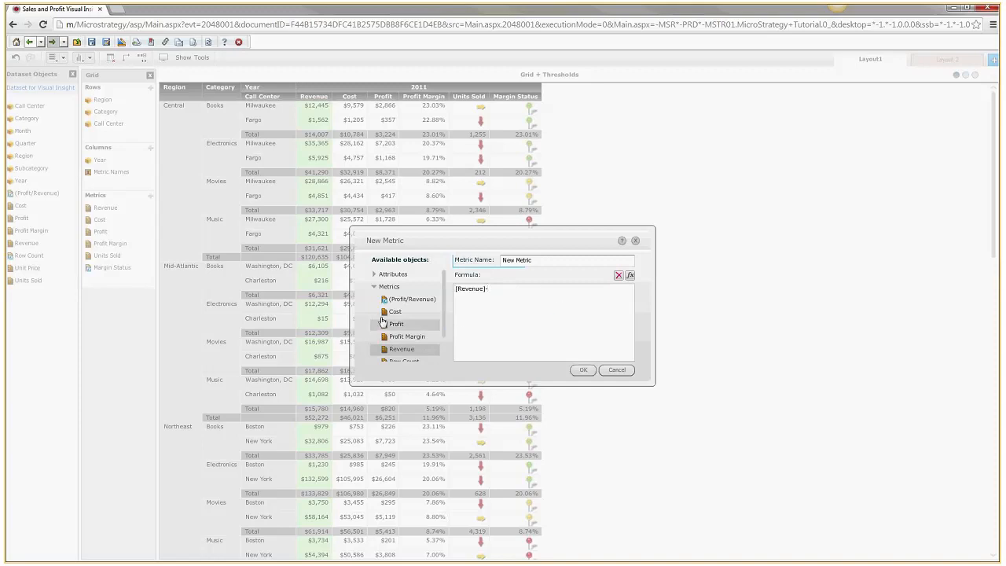
pyautogui.moveTo(385, 312); pyautogui.dragTo(546, 304)
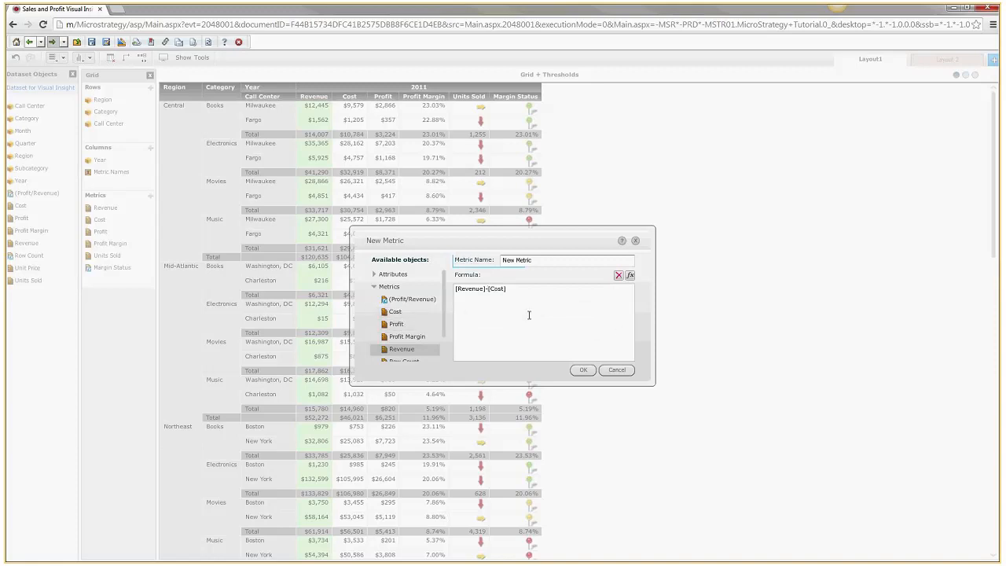
pyautogui.click(584, 370)
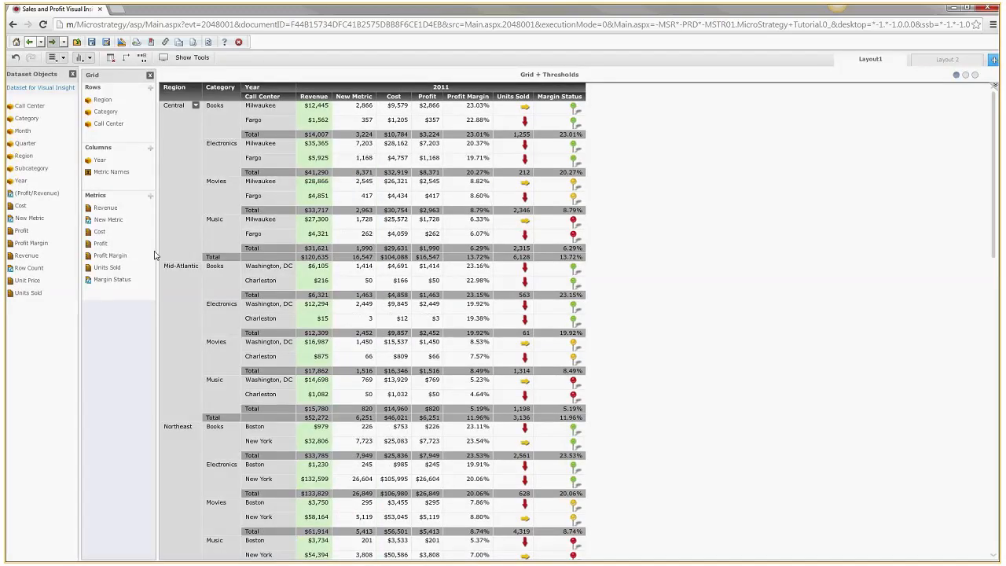
# Move New Metric below Cost in the Metrics list so it follows Revenue and Cost
pyautogui.moveTo(129, 224)
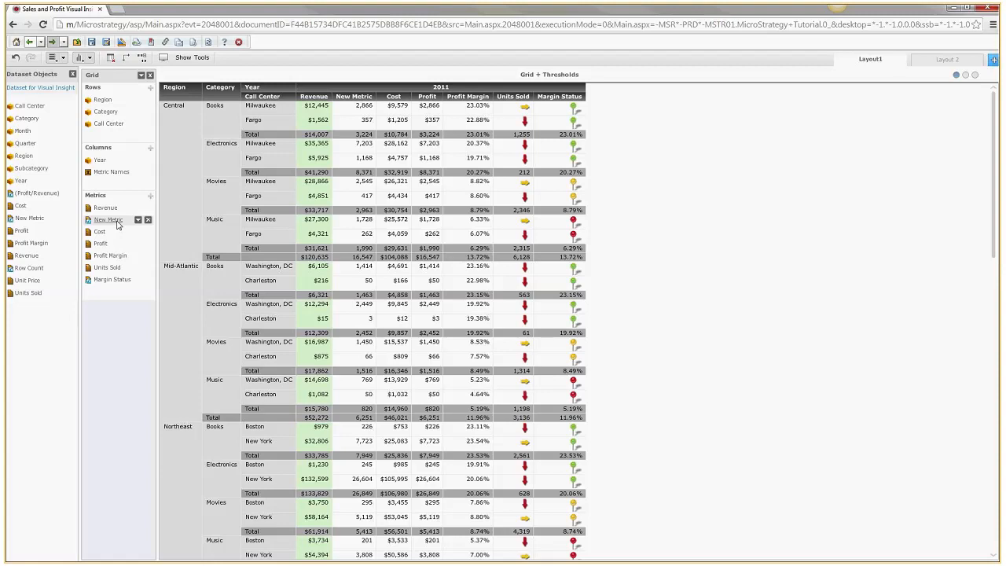
pyautogui.moveTo(117, 224); pyautogui.dragTo(124, 243)
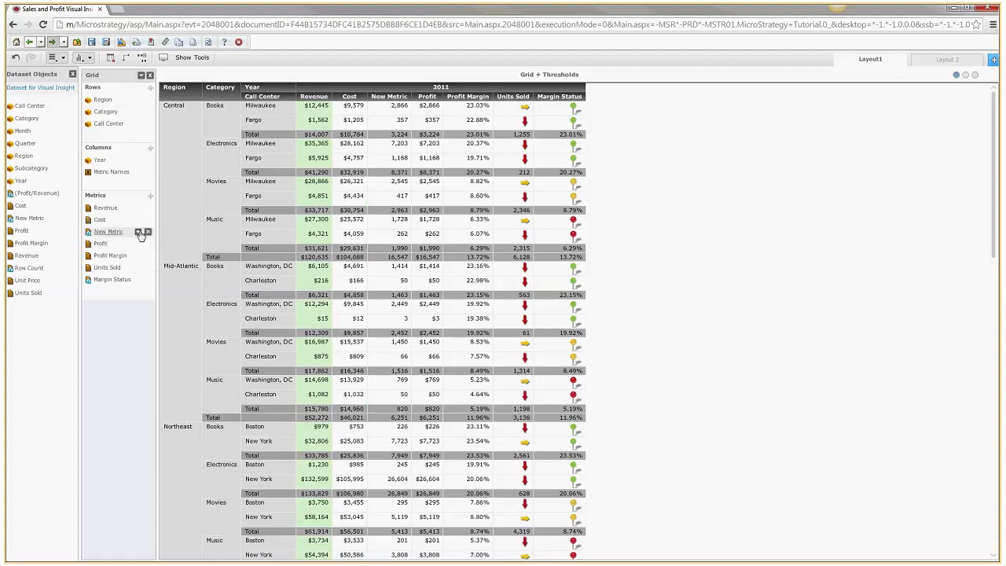
pyautogui.click(138, 233)
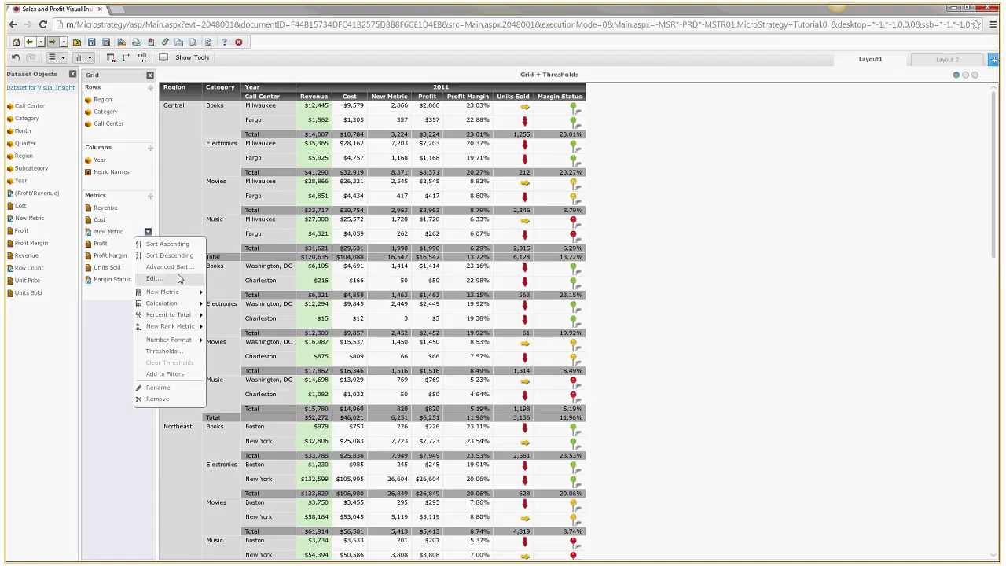
pyautogui.click(179, 278)
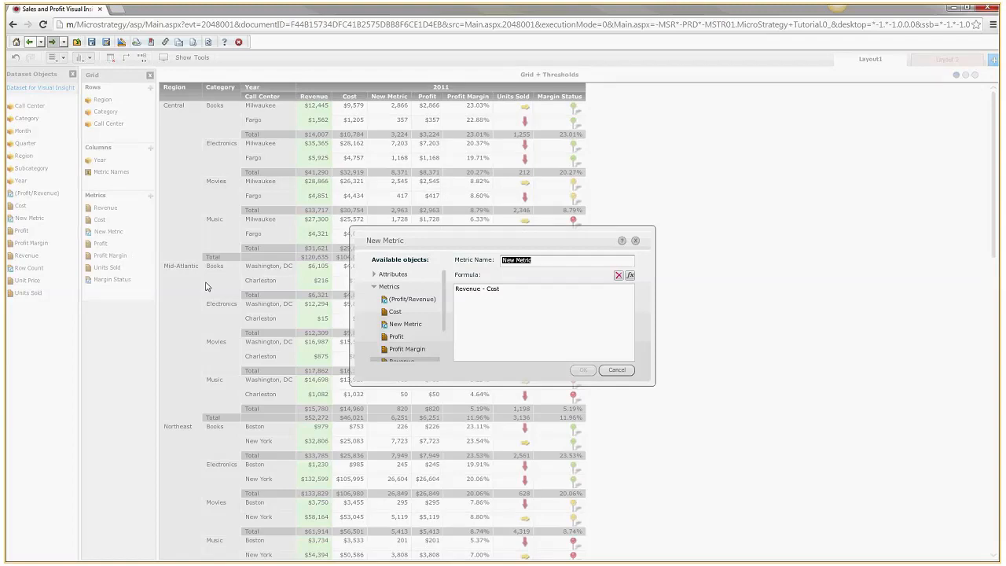
pyautogui.click(617, 370)
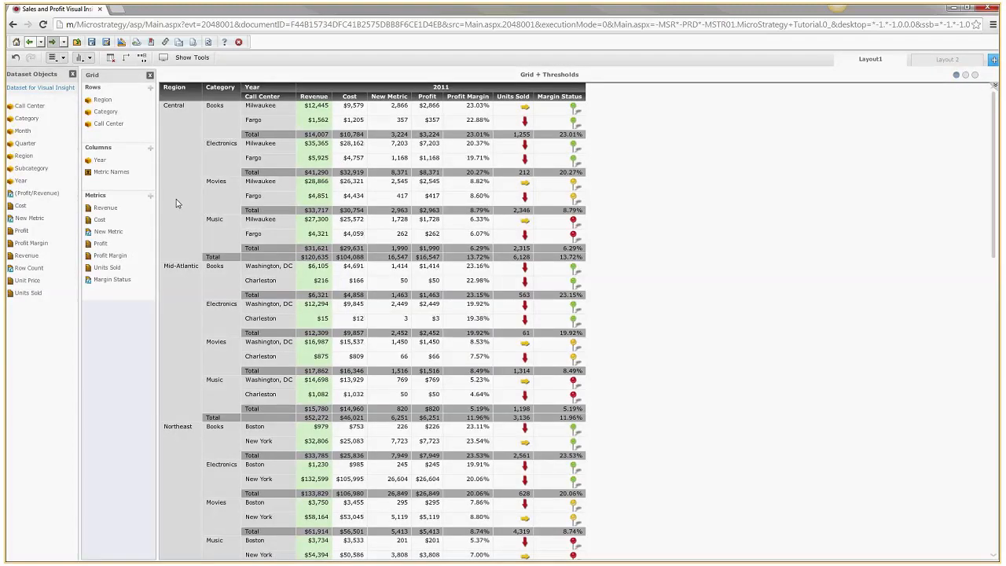
pyautogui.click(137, 232)
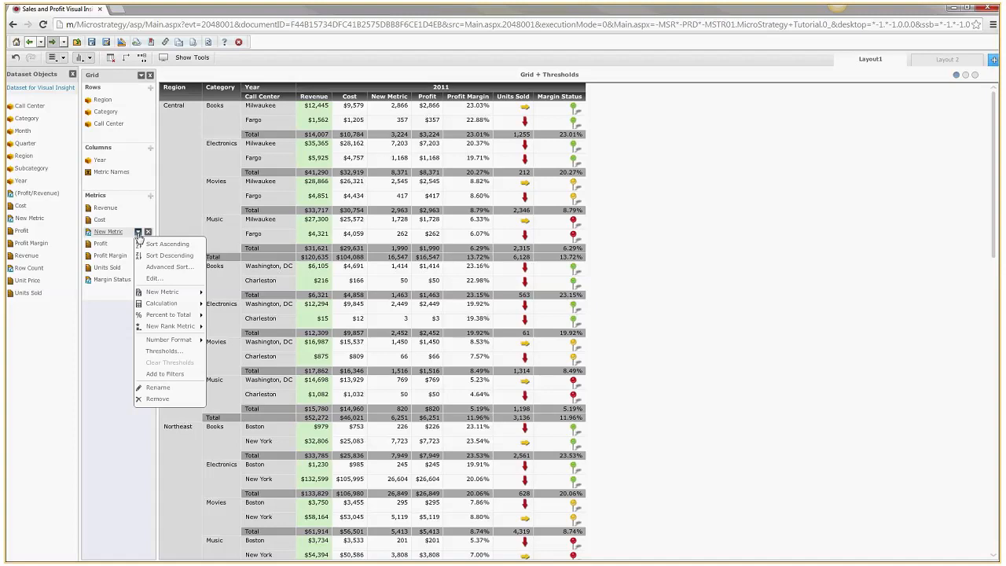
pyautogui.click(156, 387)
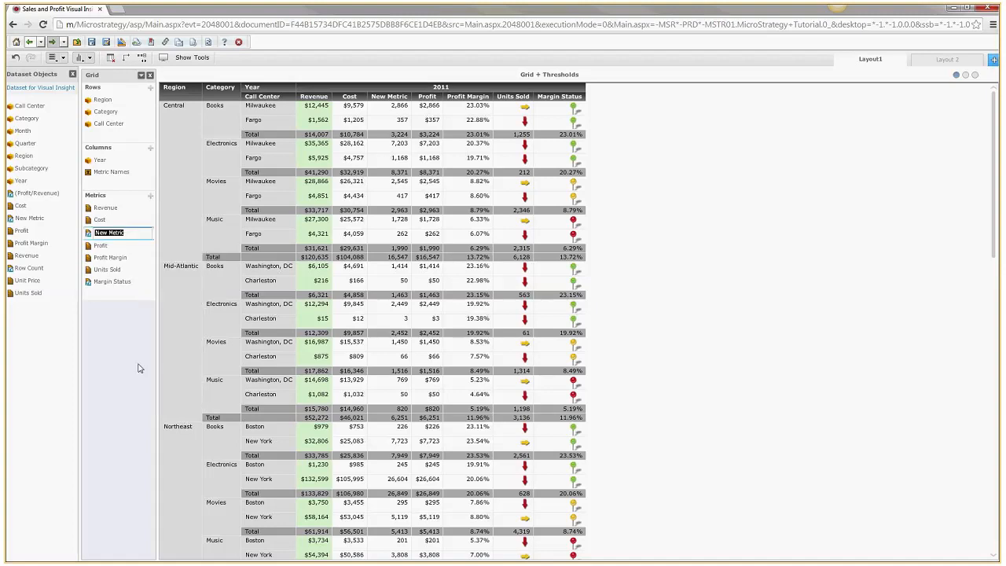
pyautogui.write('Calculated Profit')
pyautogui.press('Return')
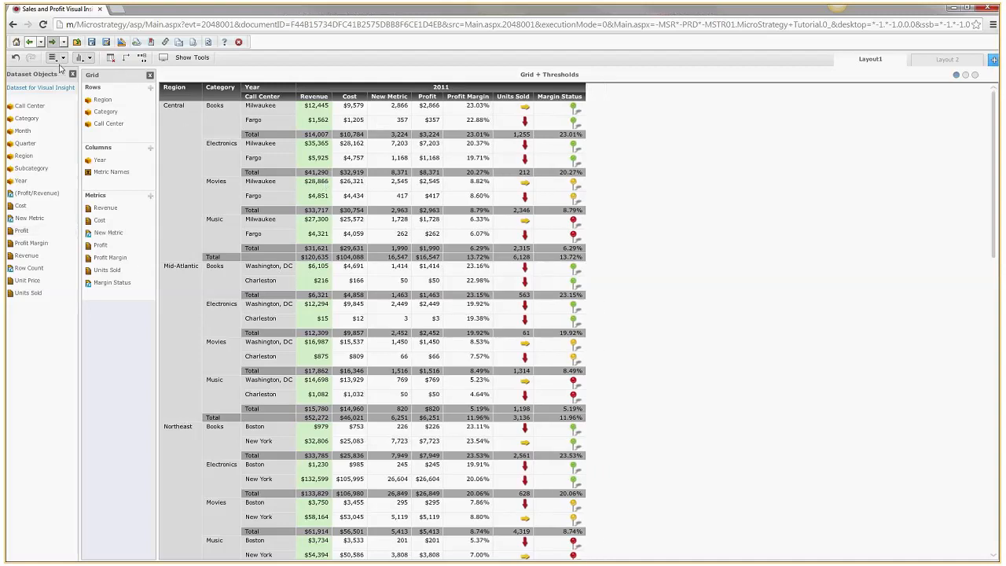
pyautogui.moveTo(128, 238)
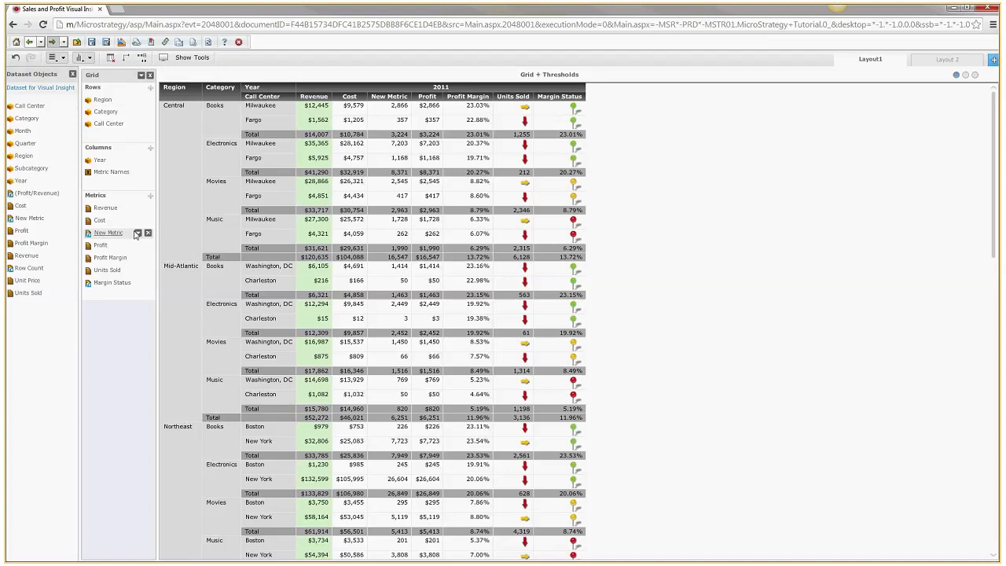
pyautogui.click(139, 233)
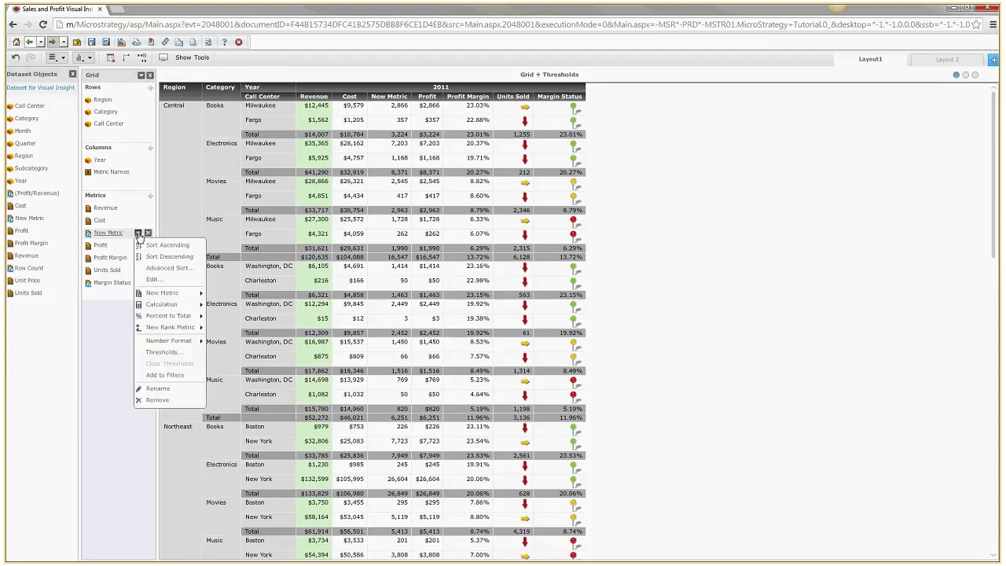
pyautogui.click(160, 388)
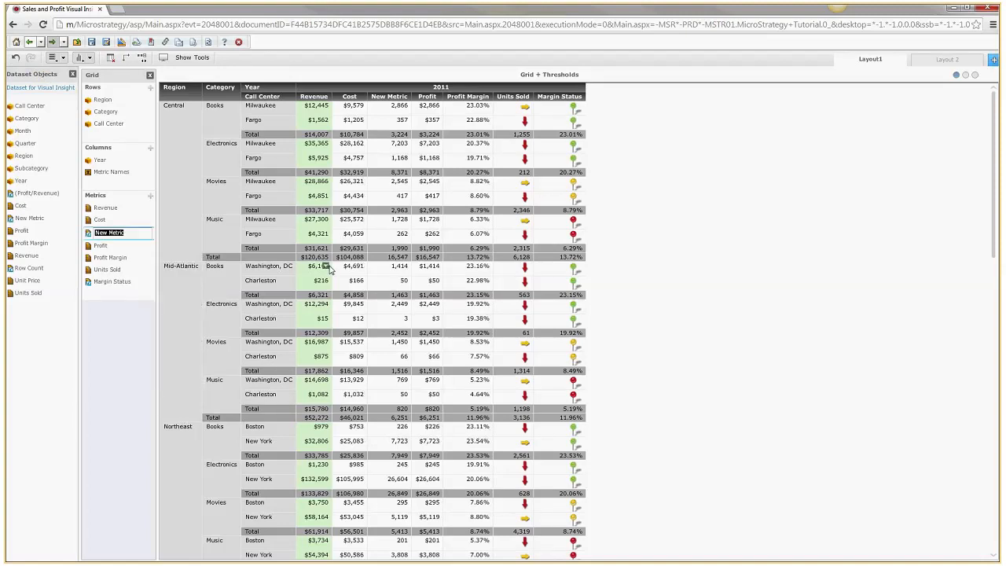
pyautogui.write('Calucated Profit')
pyautogui.press('Return')
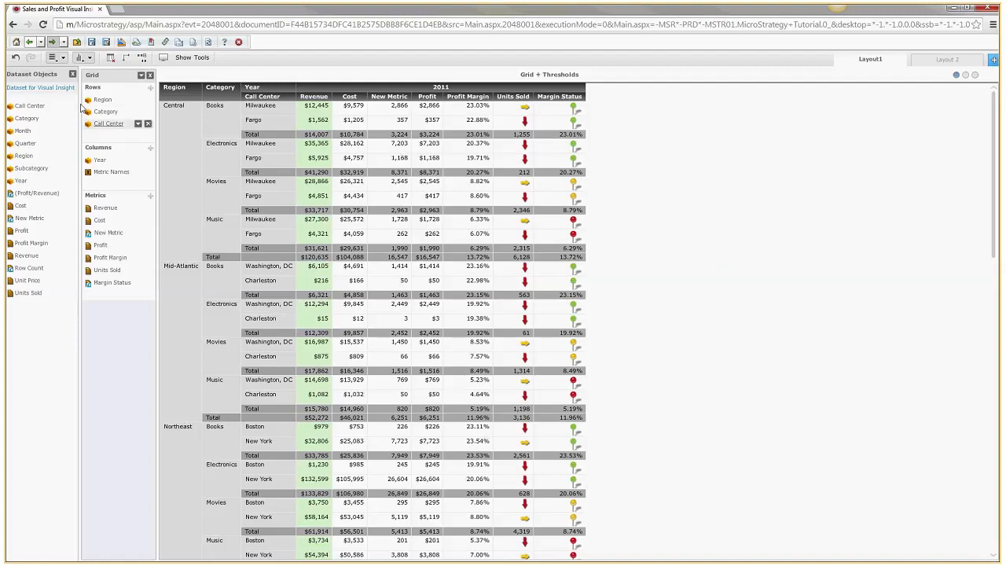
# Rename New Metric to 'Calculated Profit' in its Edit dialog and save it
pyautogui.click(148, 233)
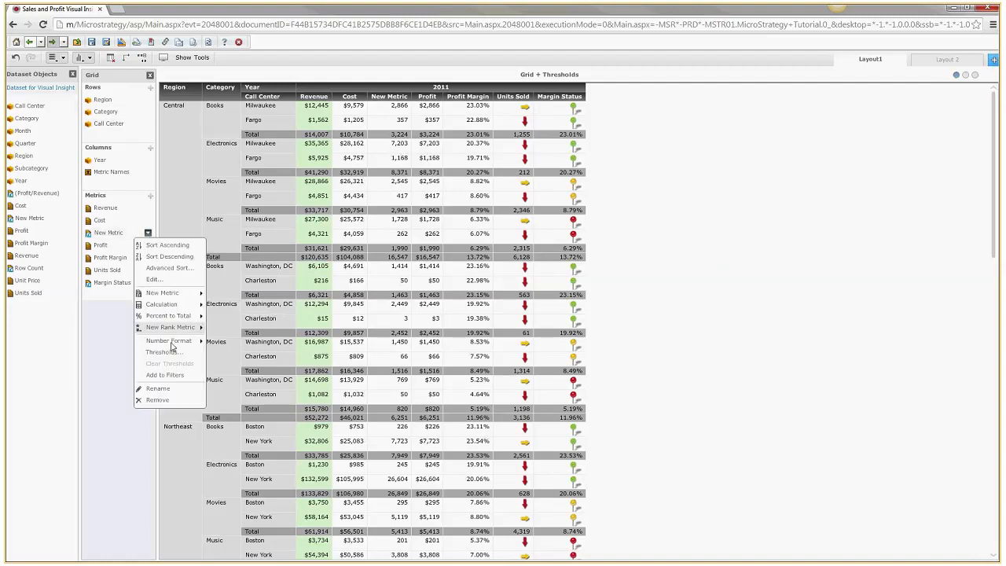
pyautogui.click(154, 278)
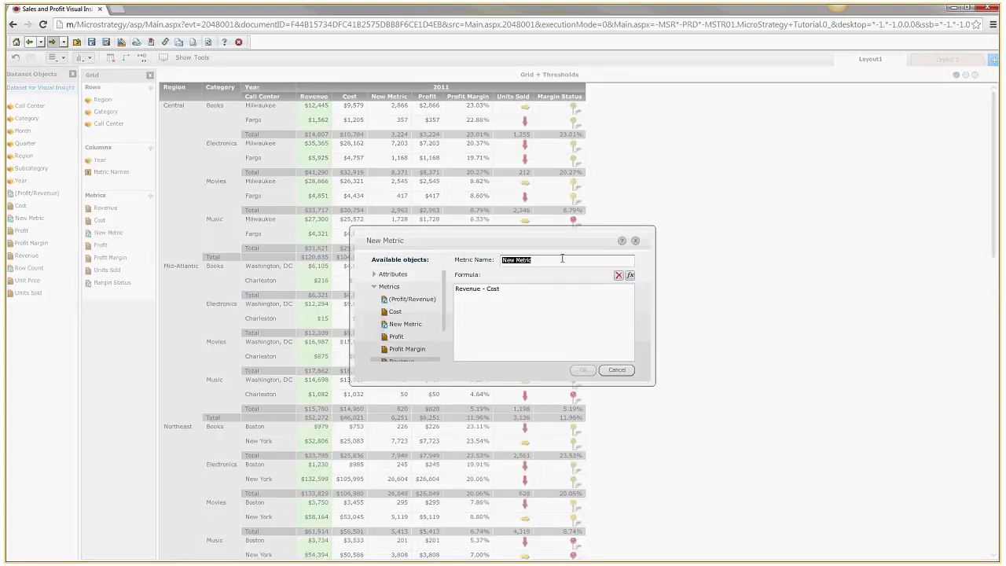
pyautogui.write('Caluclated')
pyautogui.press('BackSpace')
pyautogui.press('BackSpace')
pyautogui.press('BackSpace')
pyautogui.press('BackSpace')
pyautogui.press('BackSpace')
pyautogui.press('BackSpace')
pyautogui.write('culated Profit')
pyautogui.click(584, 370)
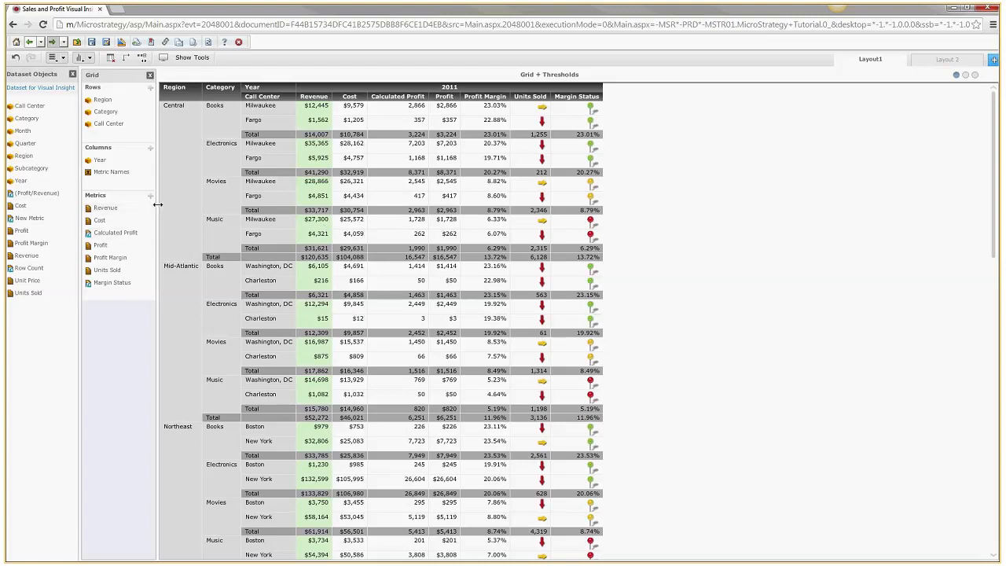
# Widen the editor panel and give Calculated Profit the Currency number format, adding two decimal places
pyautogui.moveTo(158, 204); pyautogui.dragTo(209, 233)
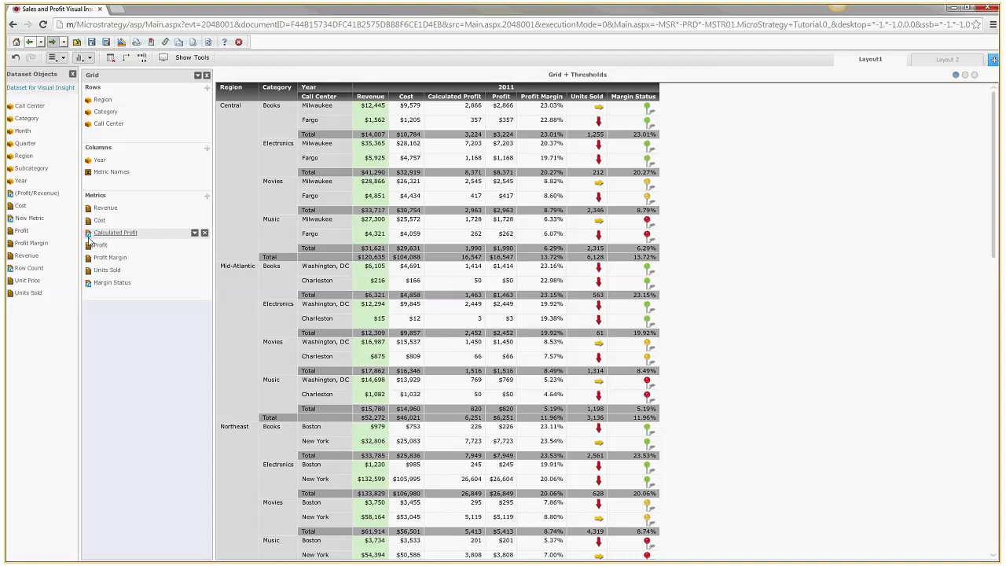
pyautogui.click(203, 232)
pyautogui.moveTo(236, 341)
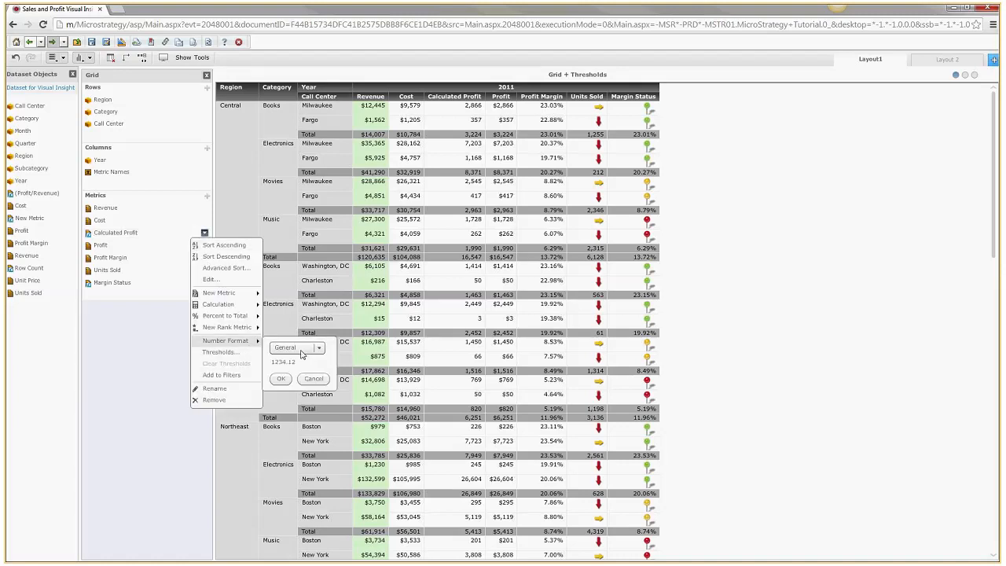
pyautogui.click(301, 351)
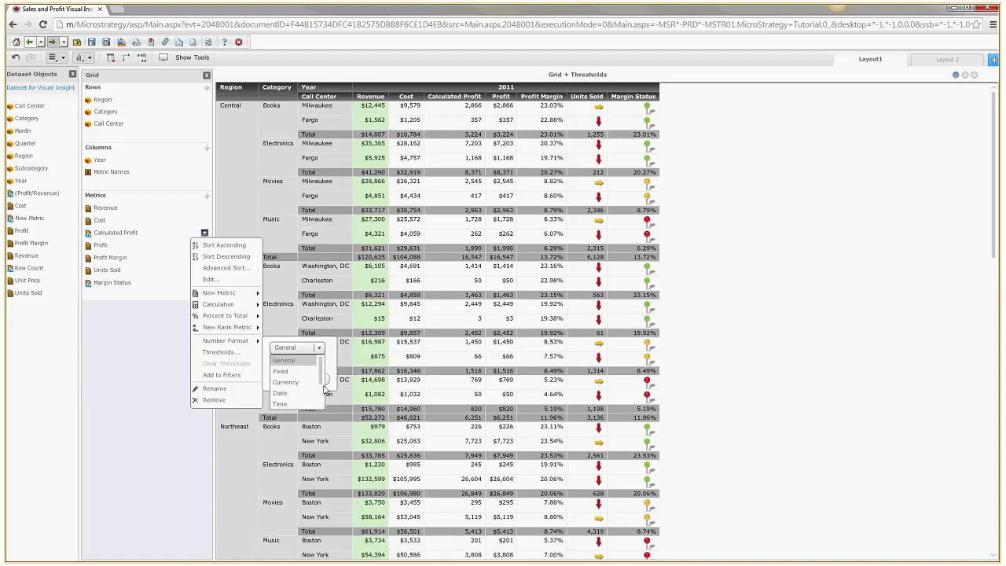
pyautogui.scroll(-2, 319, 397)
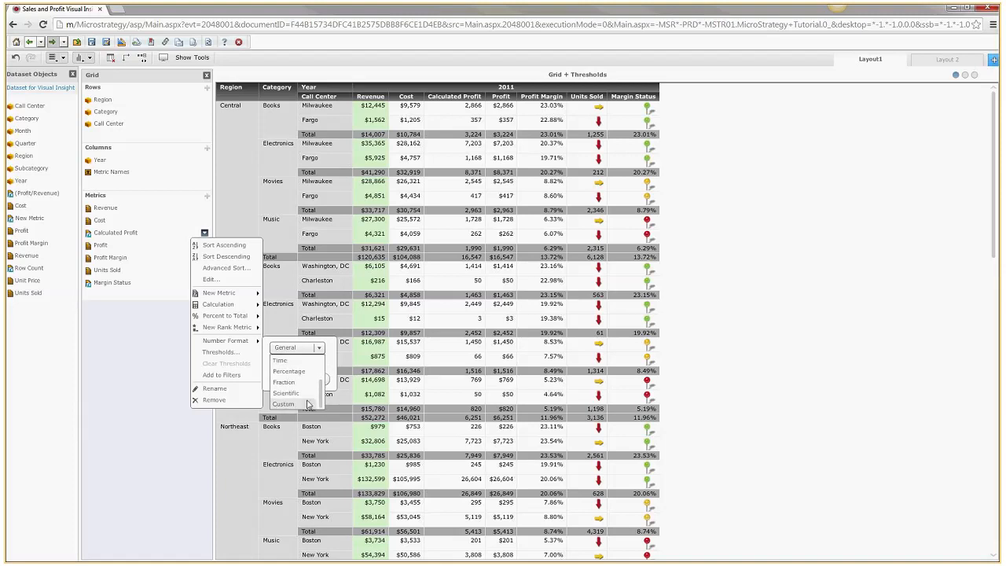
pyautogui.scroll(1, 320, 371)
pyautogui.moveTo(319, 370); pyautogui.dragTo(320, 355)
pyautogui.click(288, 382)
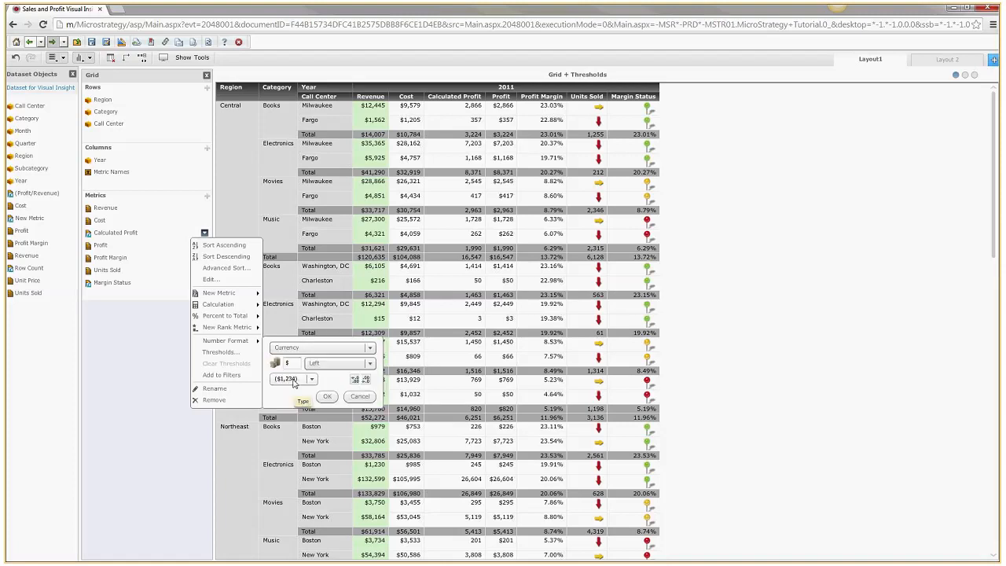
pyautogui.click(354, 380)
pyautogui.click(354, 380)
pyautogui.click(326, 396)
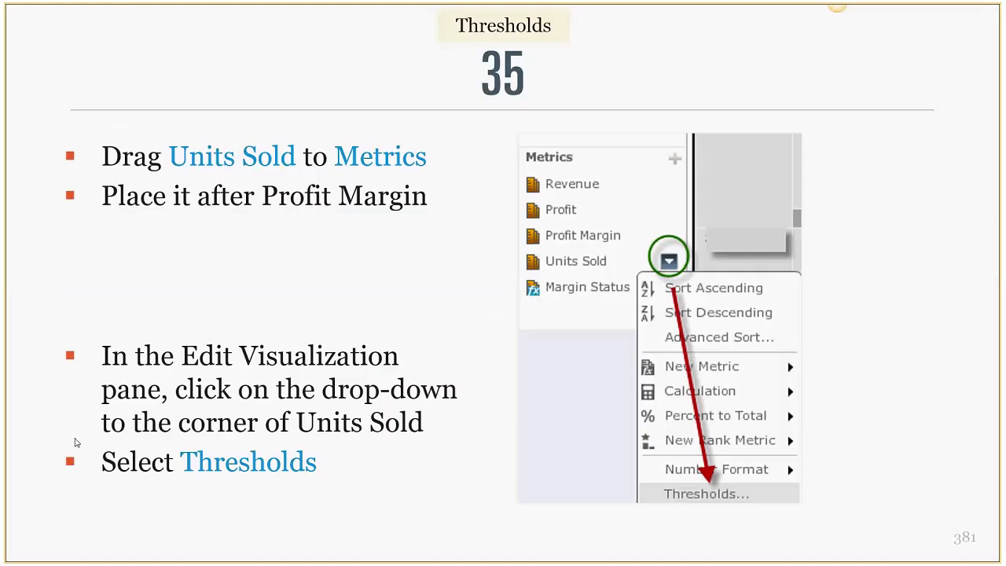
# Advance the slideshow from slide 35 to slide 41, Inserting New Metrics
pyautogui.click(292, 267)
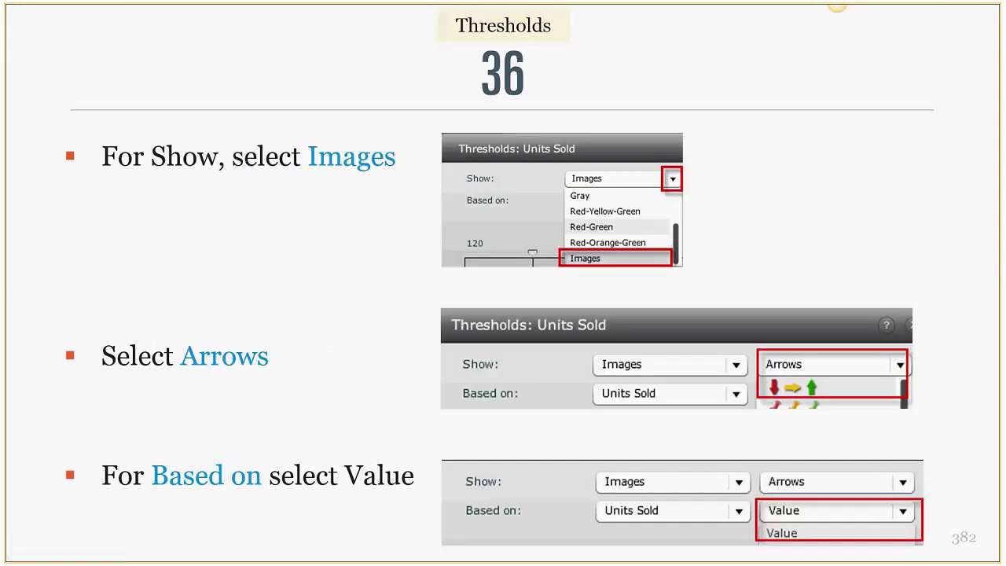
pyautogui.press('Right')
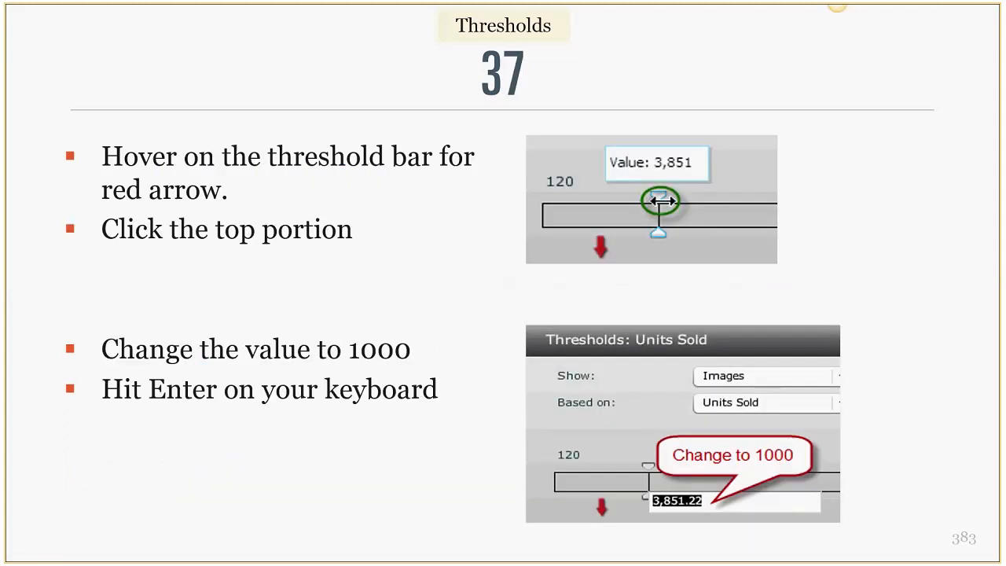
pyautogui.press('Right')
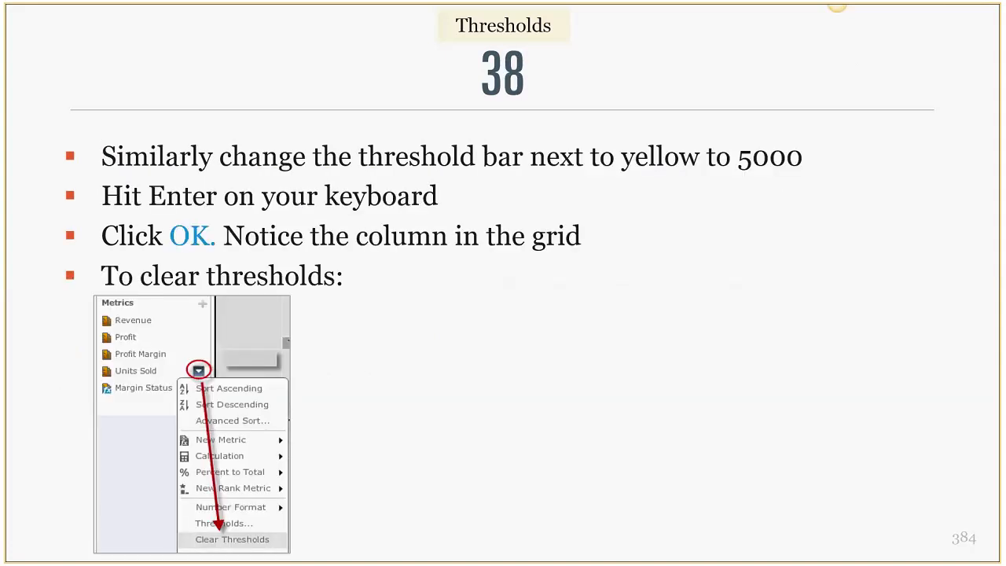
pyautogui.press('Right')
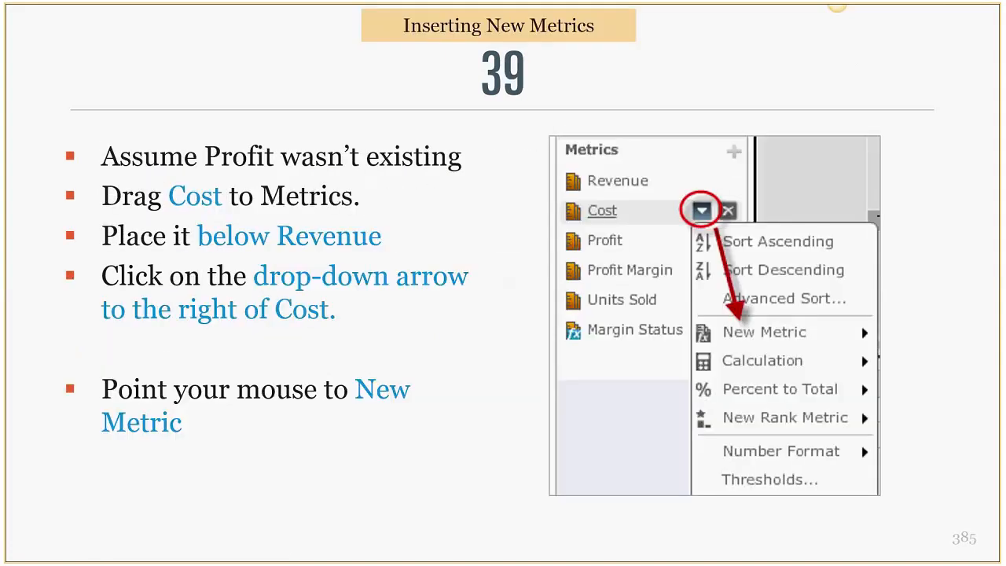
pyautogui.press('Right')
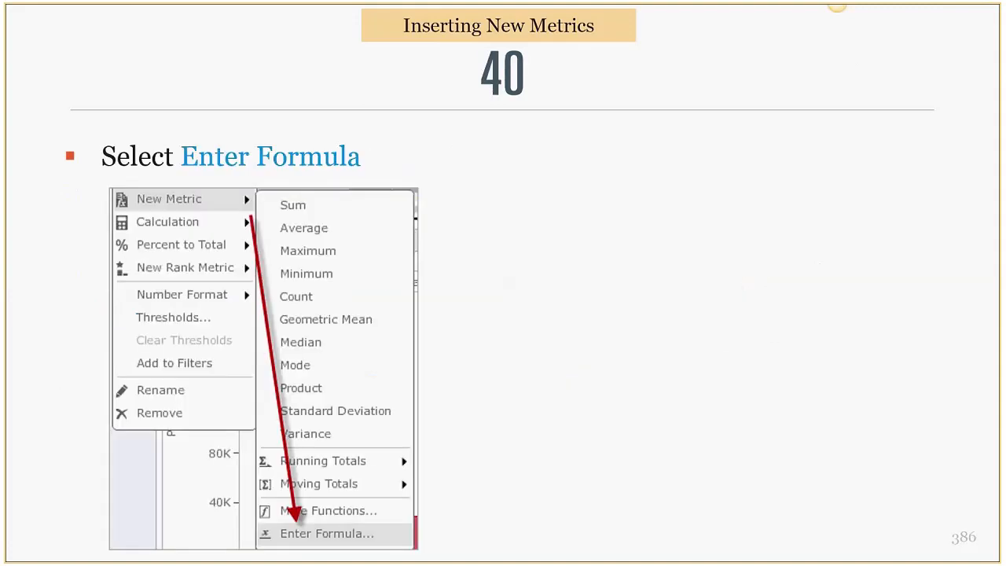
pyautogui.press('Right')
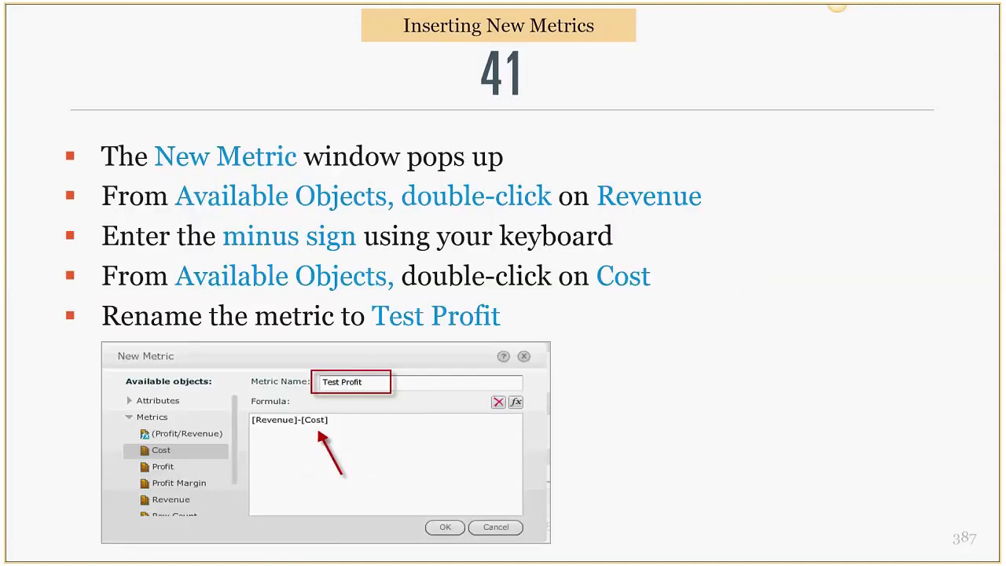